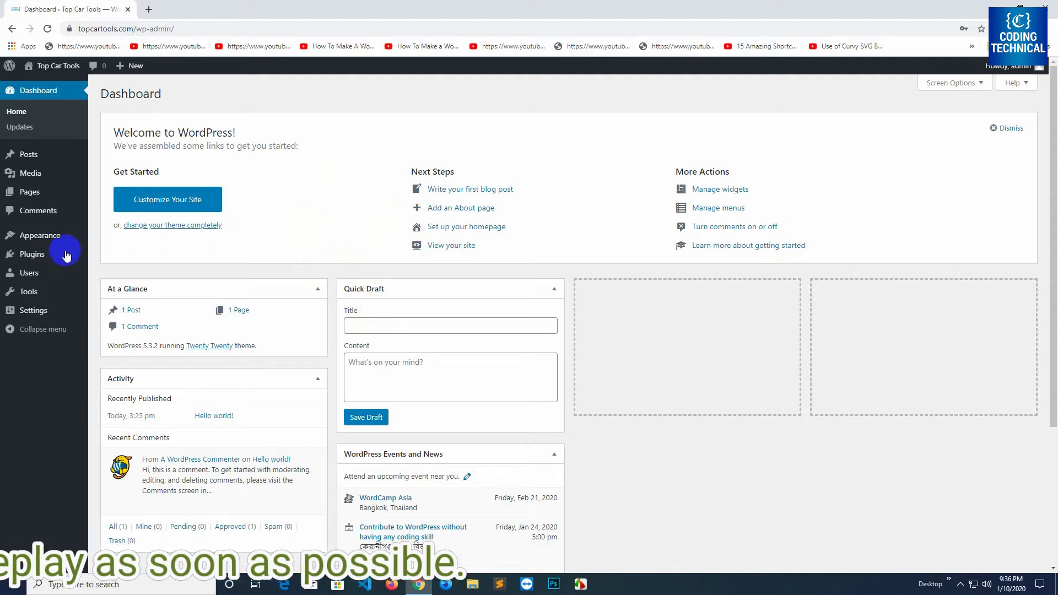
- Search the WordPress plugin directory for "contact form 7" in order to add a new plugin
mouse_move(38, 255)
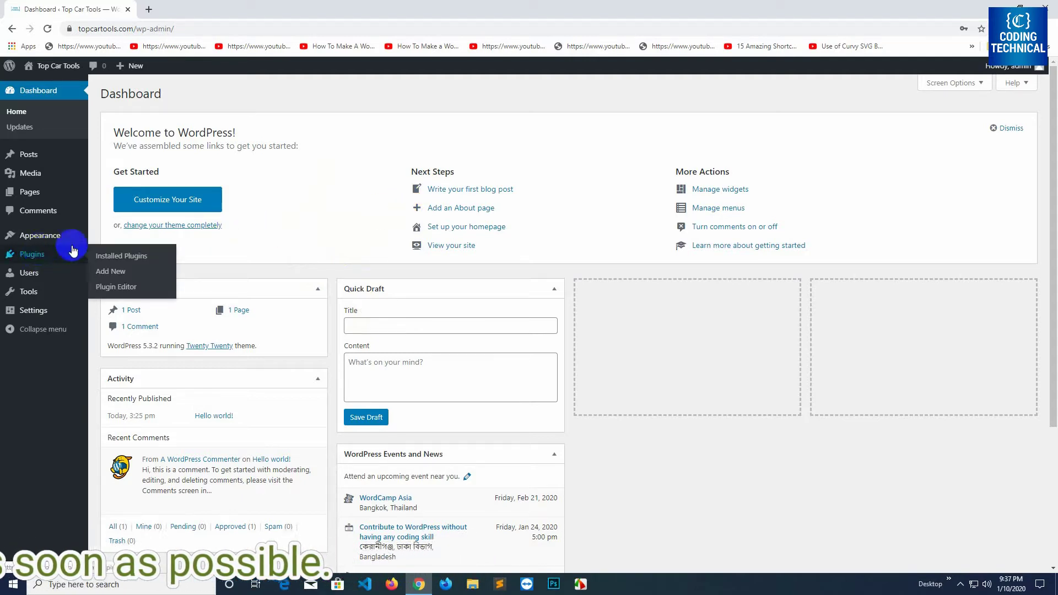
left_click(112, 277)
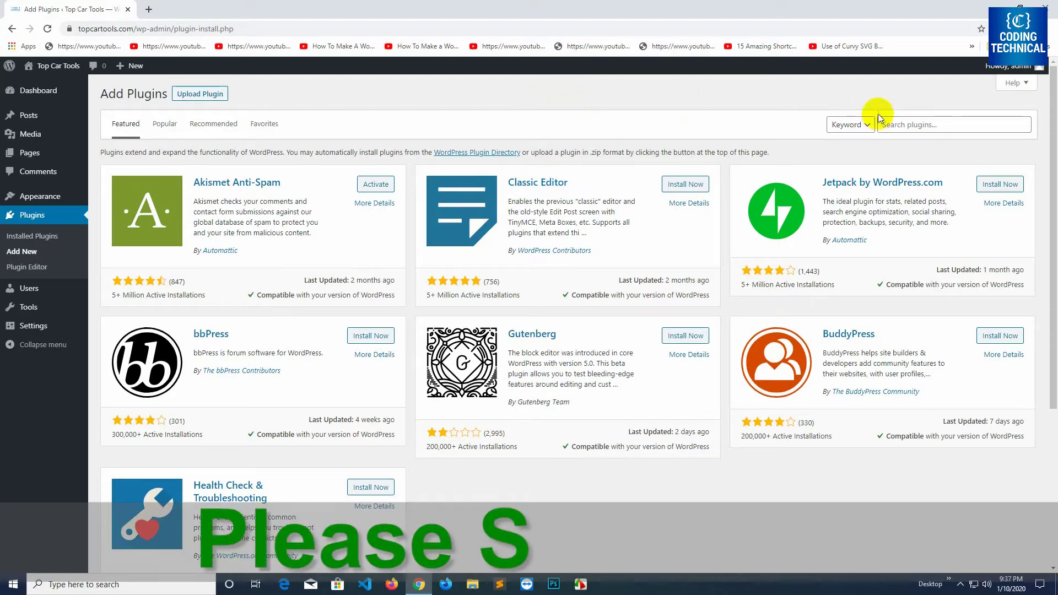
left_click(900, 126)
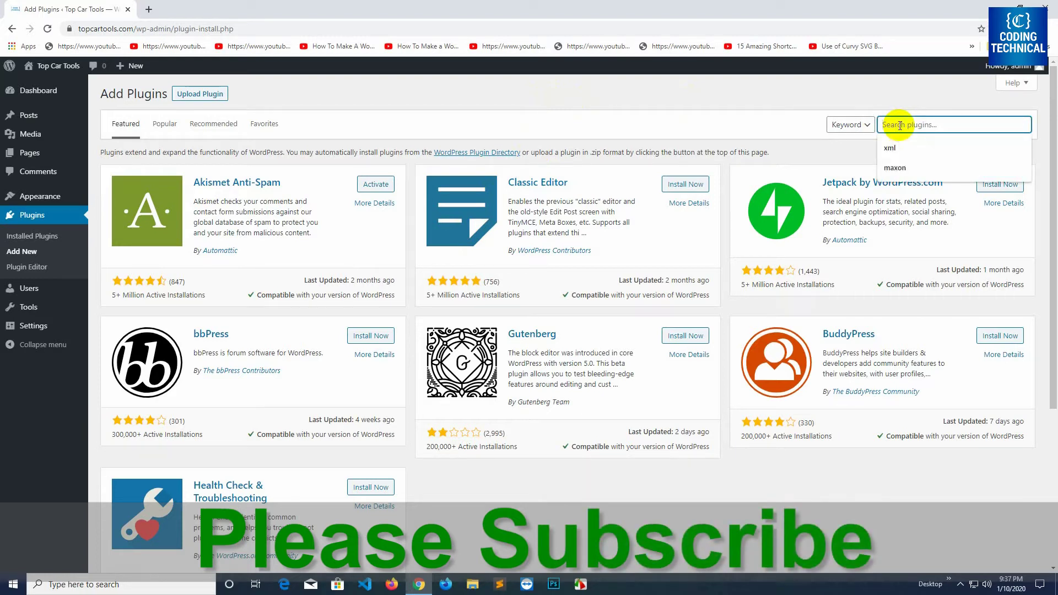
type("contac")
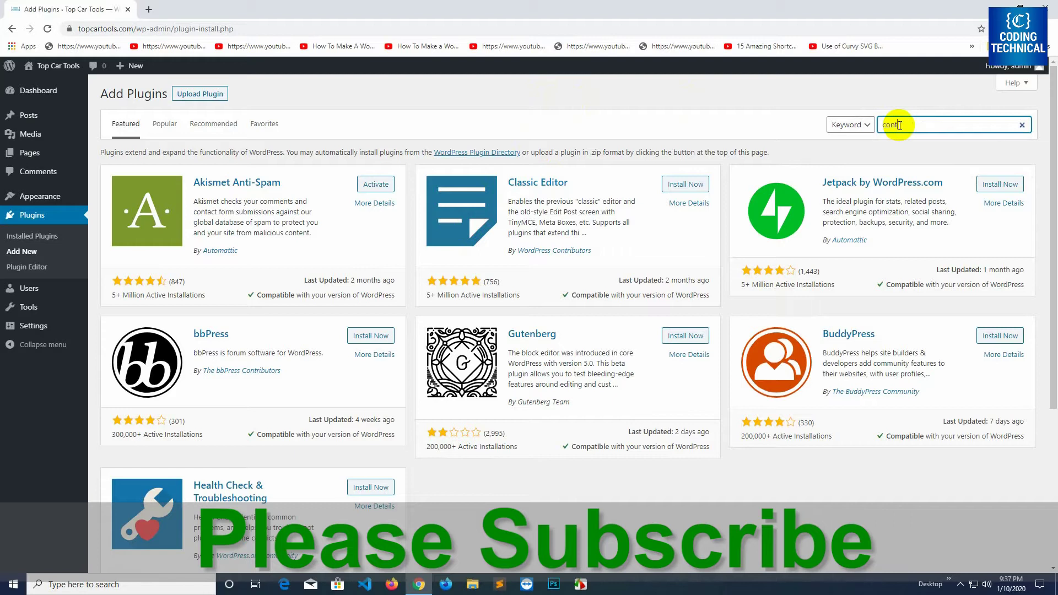
type("t form 7")
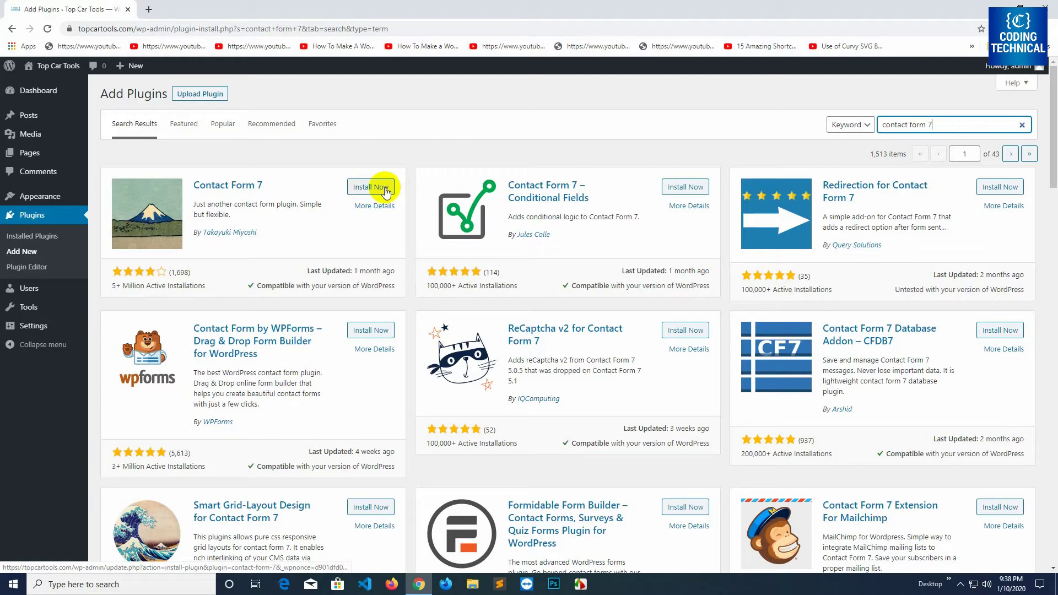
- Install the Contact Form 7 plugin from the search results and activate it
left_click(365, 187)
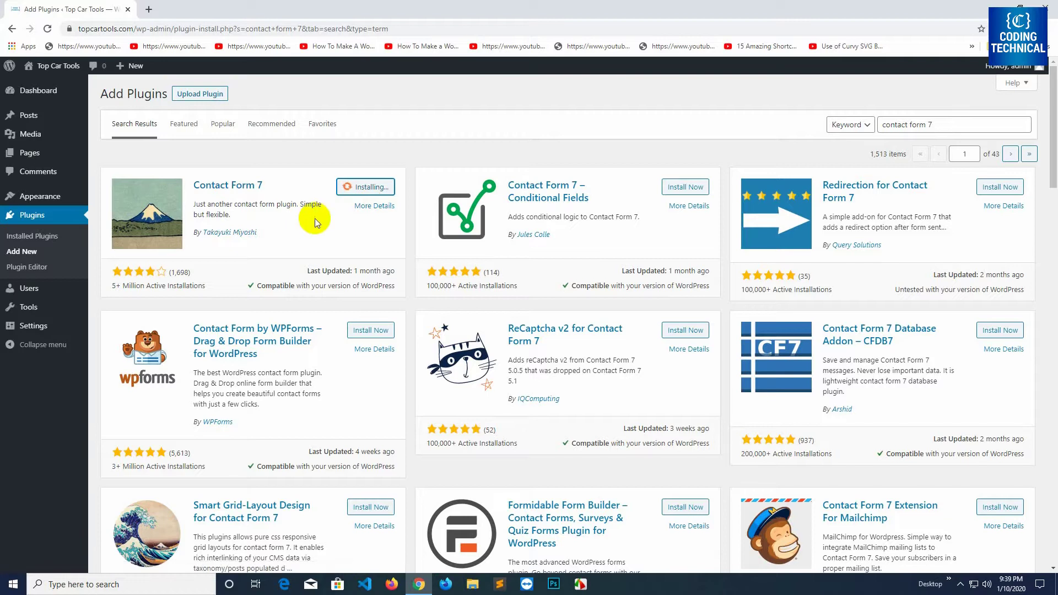
scroll(317, 217, "down", 1)
scroll(318, 214, "up", 1)
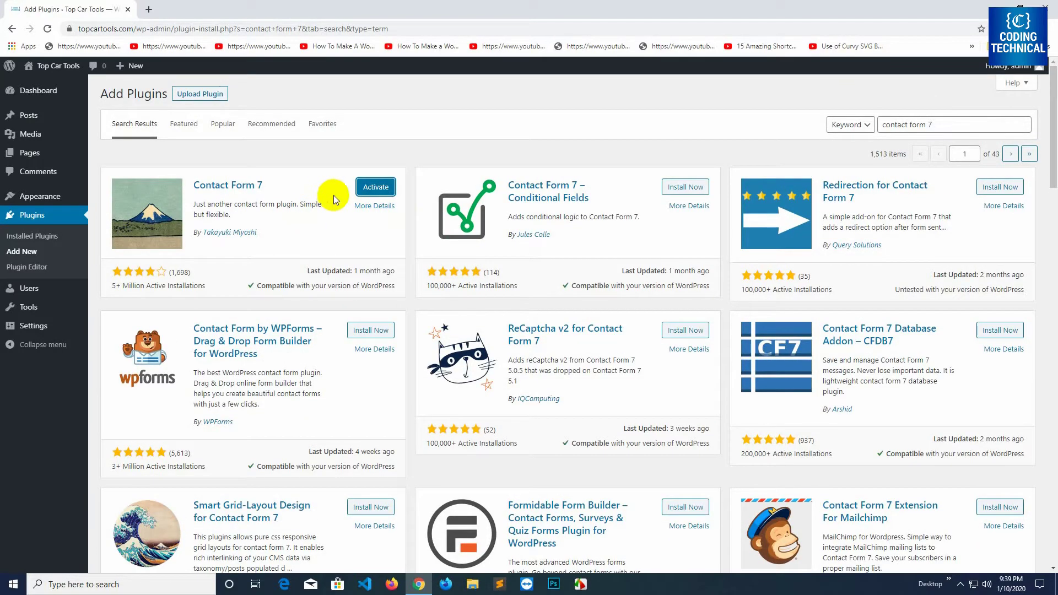
left_click(375, 188)
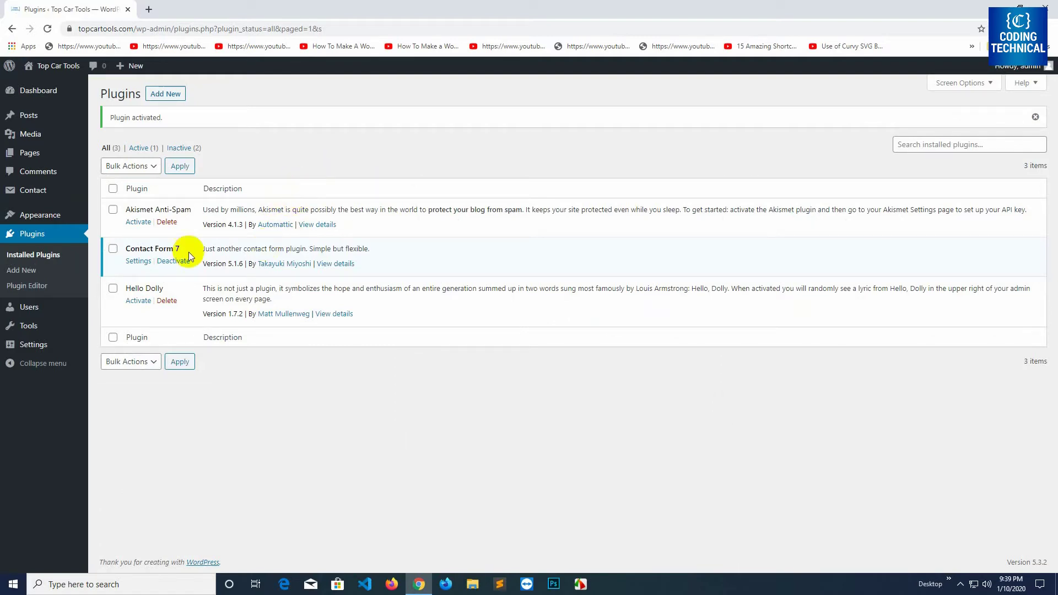
- View the list of contact forms added by the plugin, then return to the Dashboard
mouse_move(70, 212)
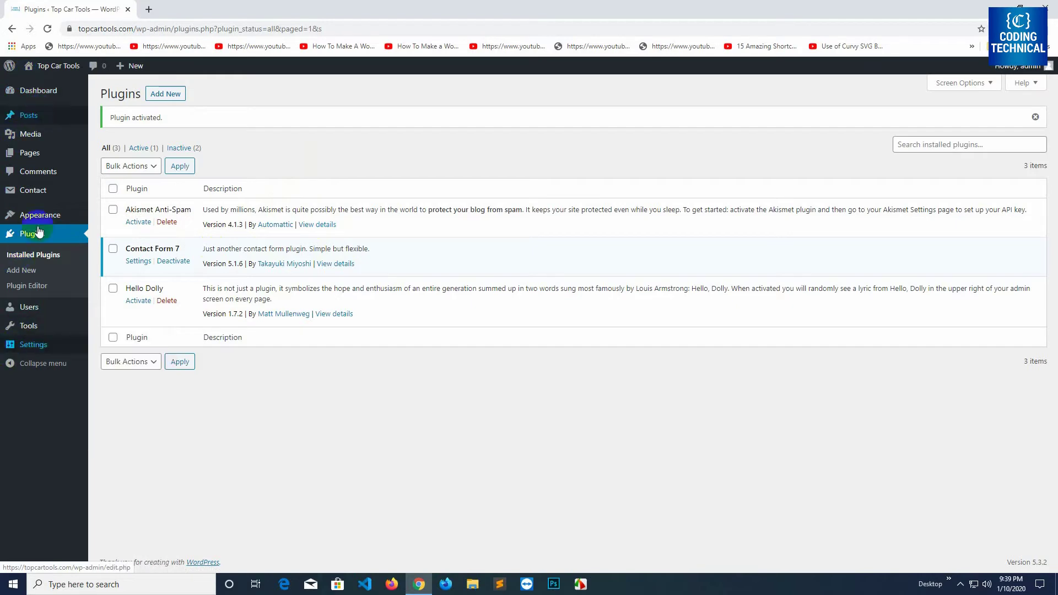
mouse_move(31, 193)
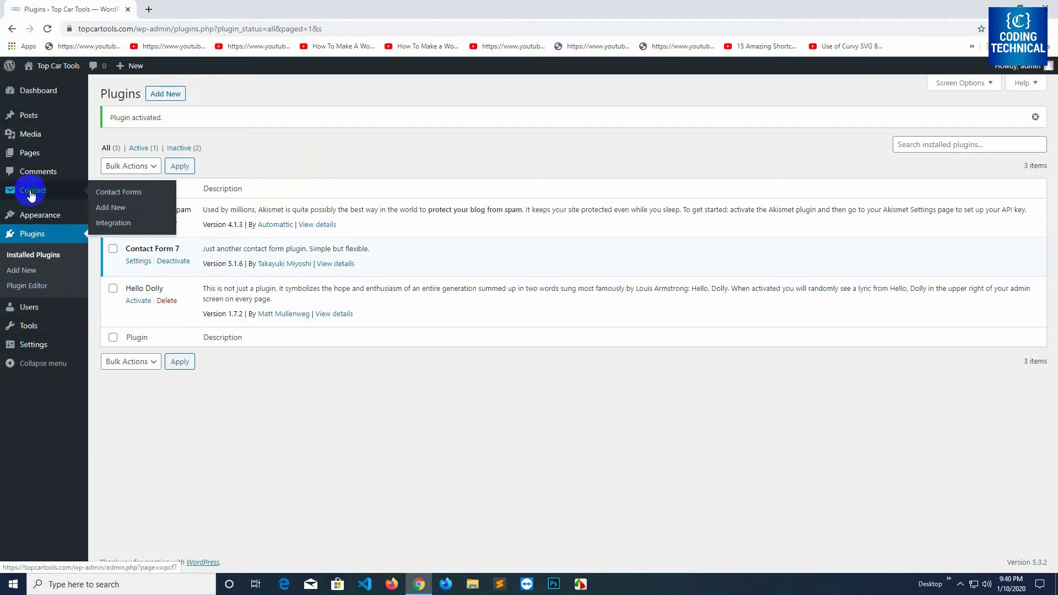
left_click(120, 193)
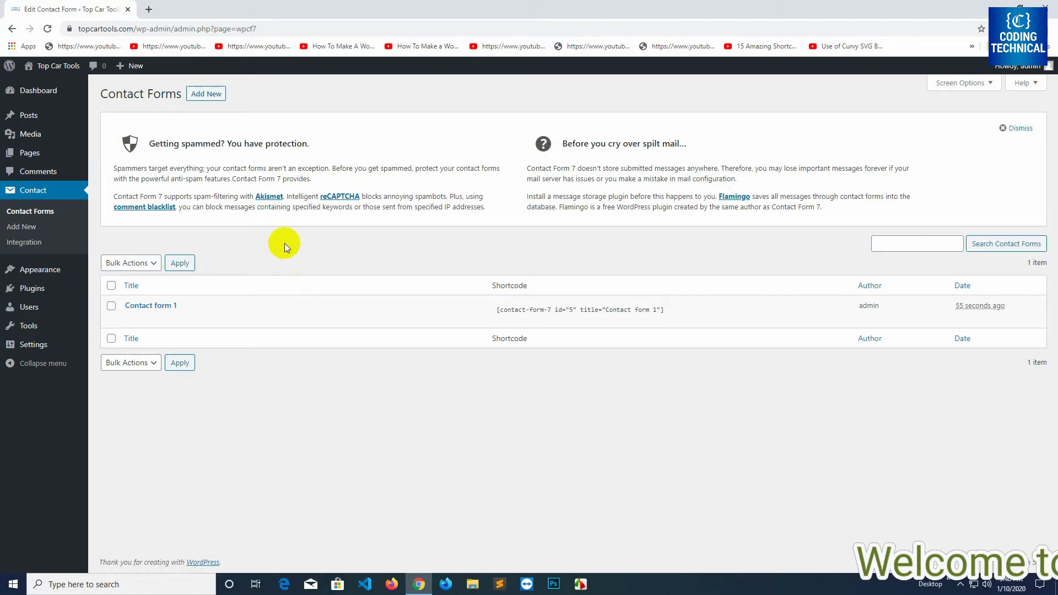
left_click(55, 211)
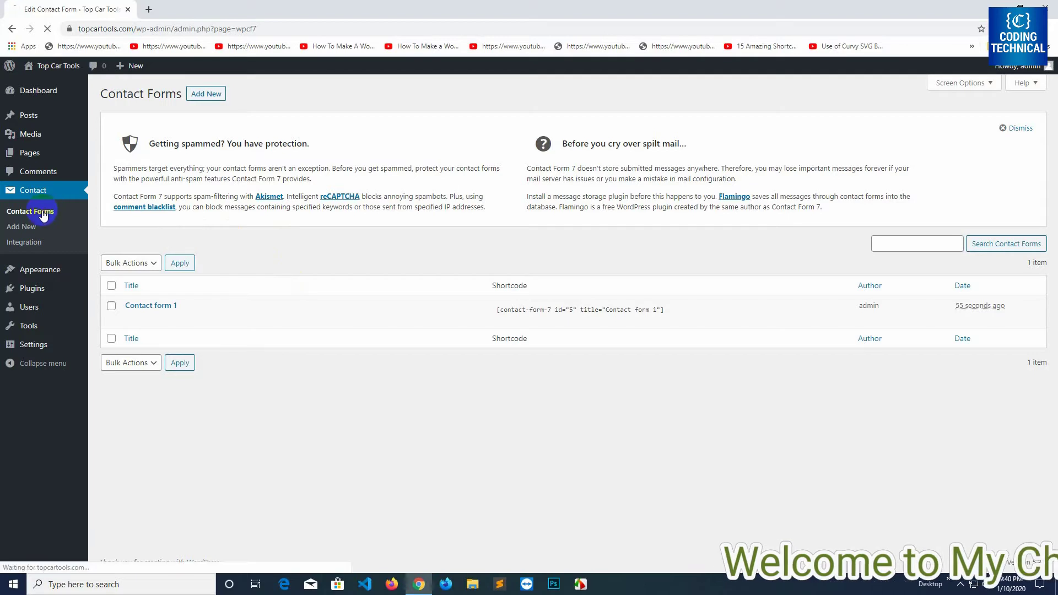
left_click(28, 90)
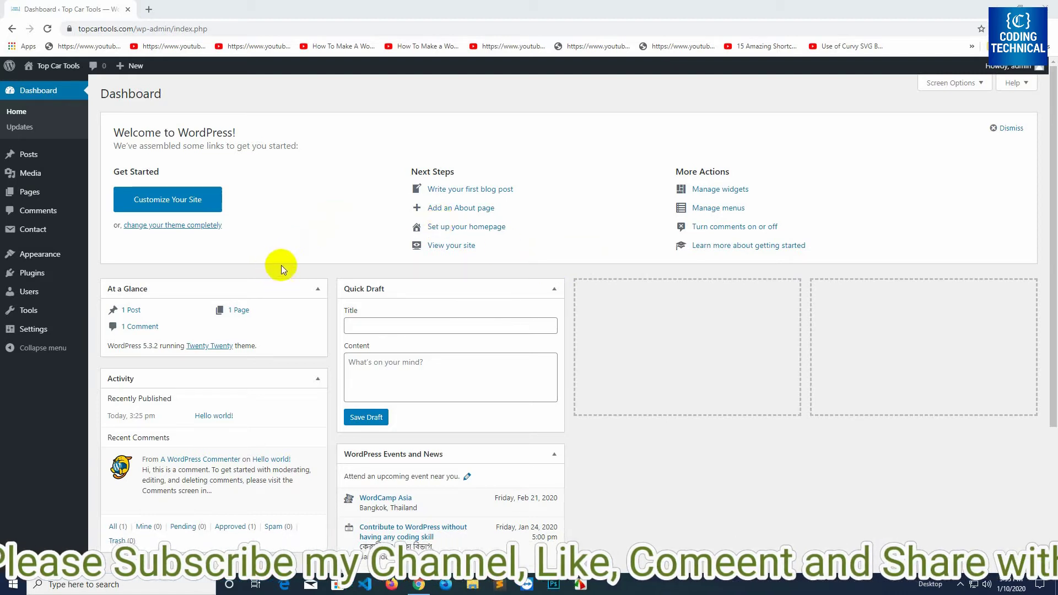
- Open the upload form for installing a new plugin from a .zip file
left_click(43, 276)
mouse_move(43, 276)
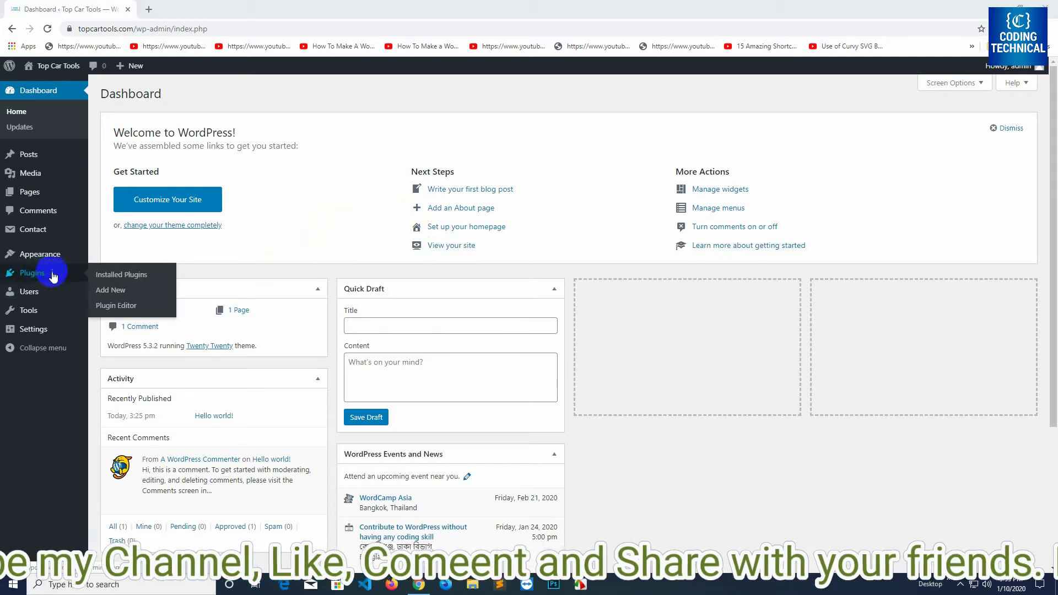
left_click(111, 292)
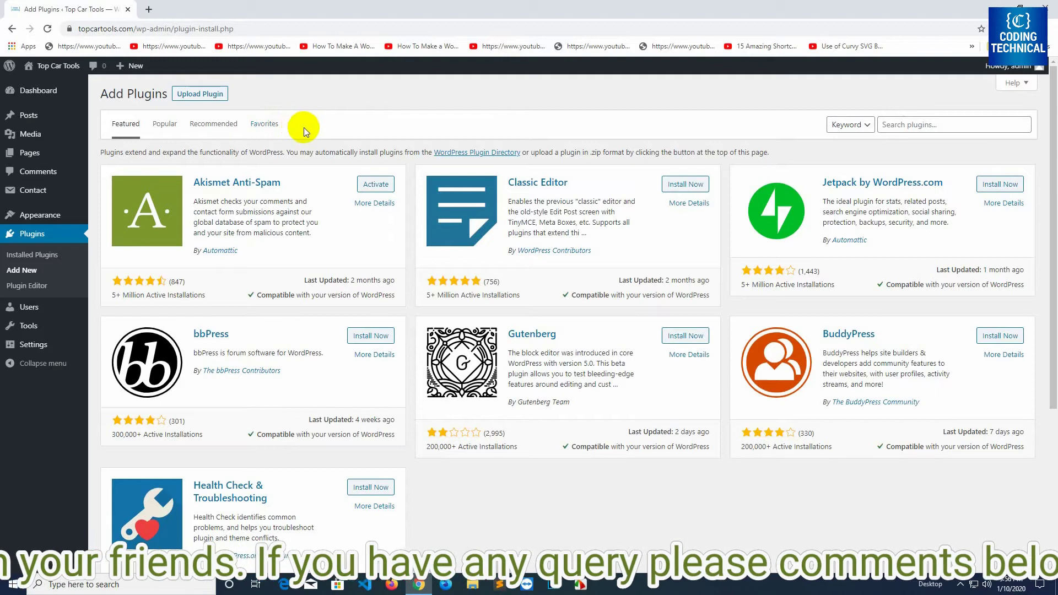
left_click(200, 99)
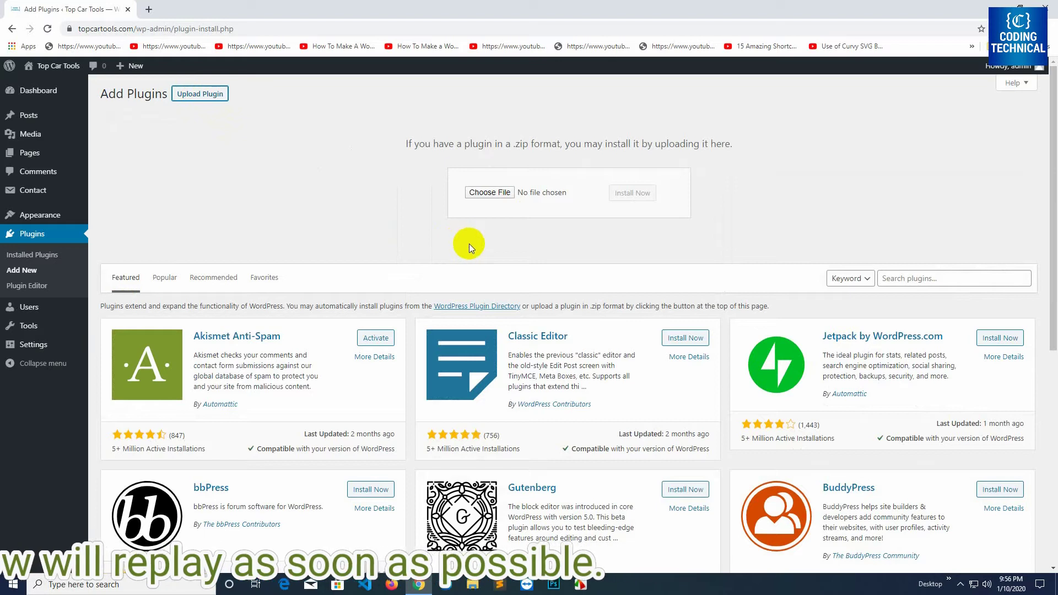
- Choose elementor.zip from the Wordpress\Plugin Pro folder on Local Disk (D:) as the plugin file to upload
left_click(486, 192)
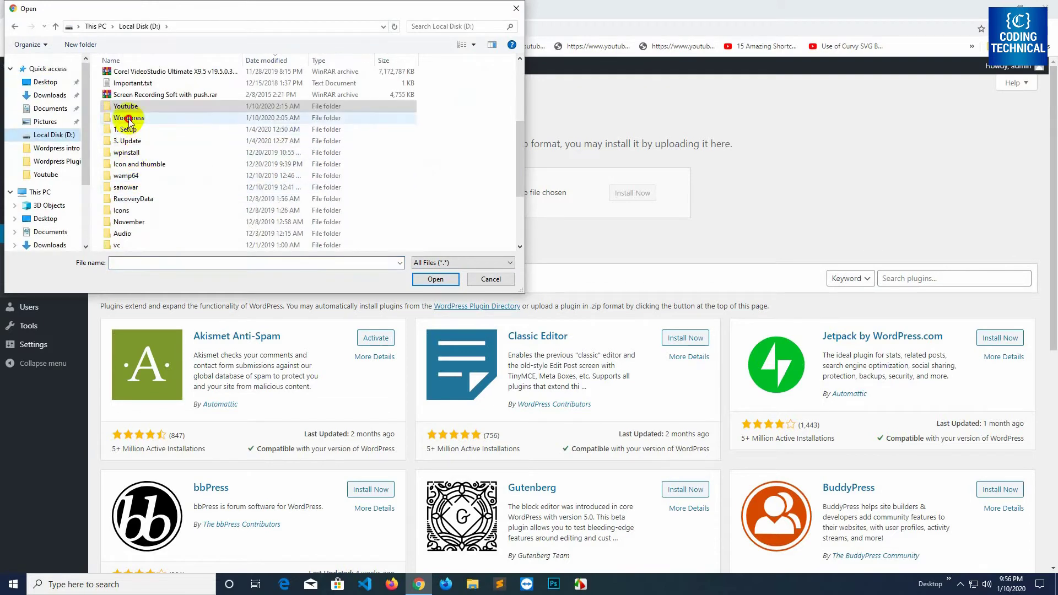
double_click(127, 117)
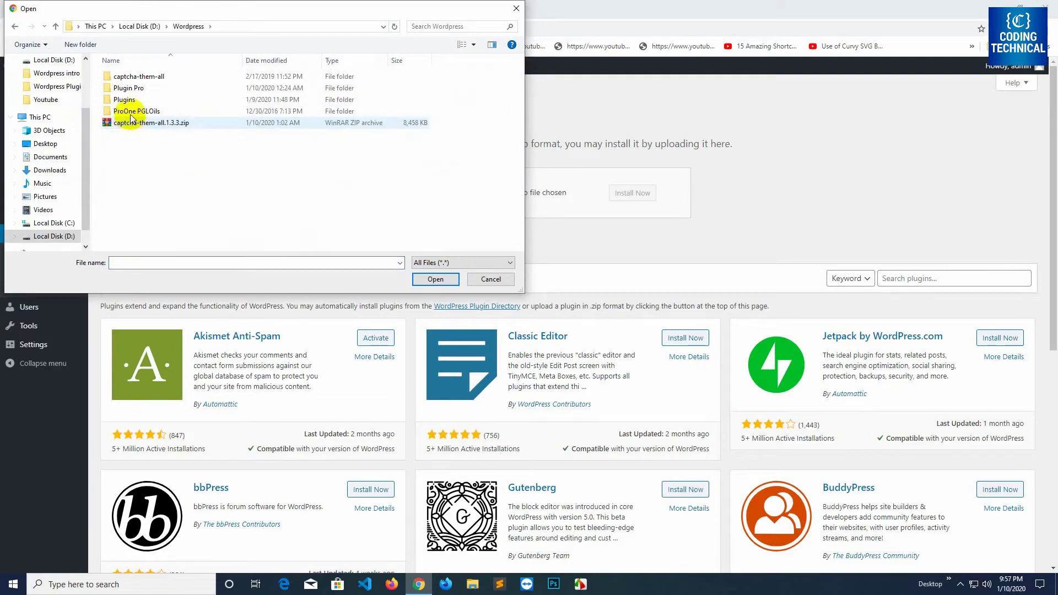
left_click(142, 91)
double_click(142, 90)
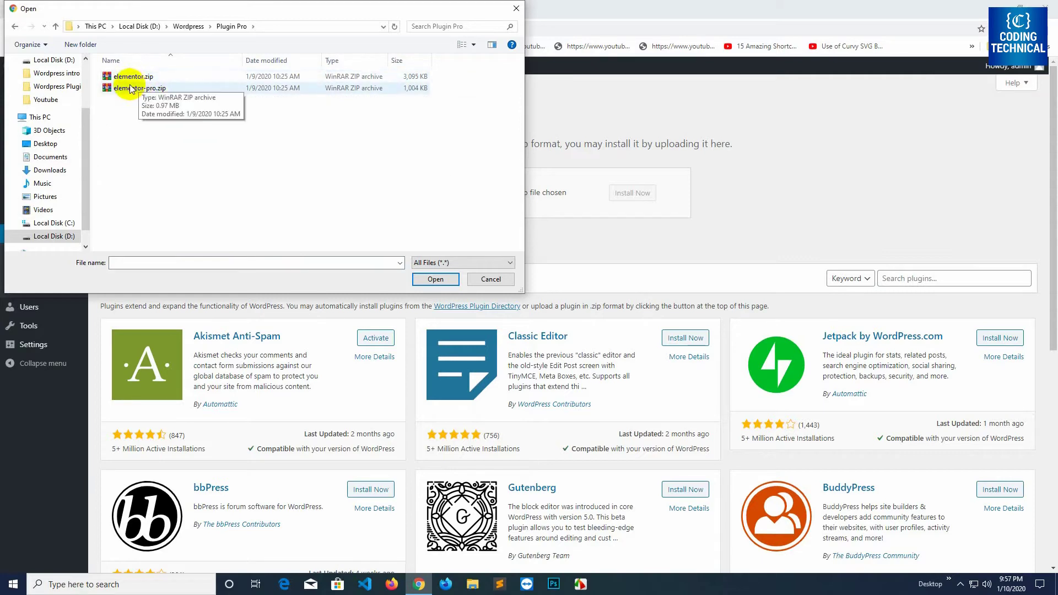
left_click(132, 77)
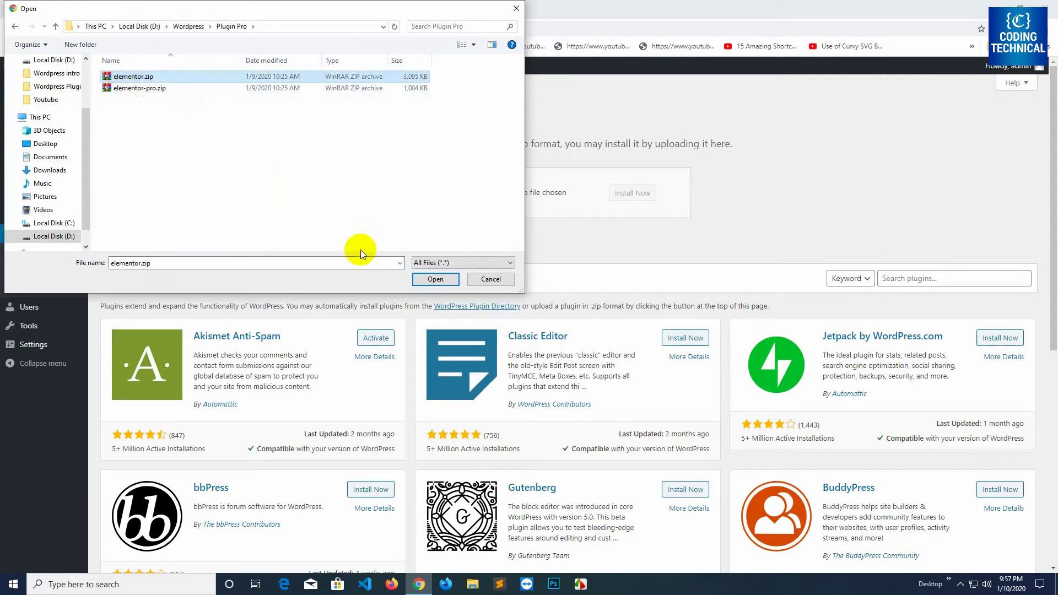
left_click(434, 280)
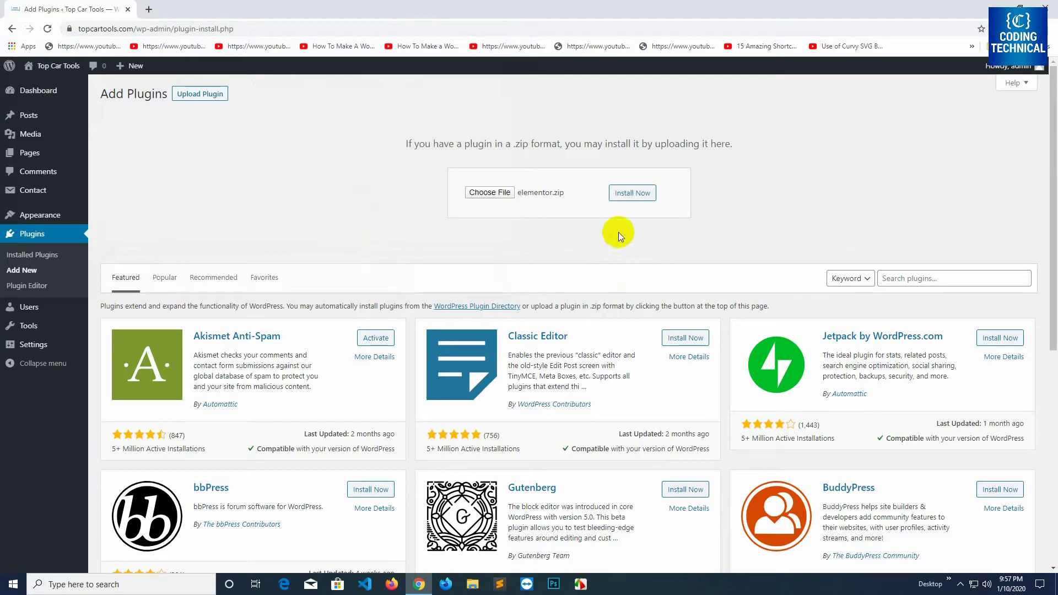
- Install and activate the uploaded Elementor plugin, and dismiss its Getting Started page
left_click(624, 198)
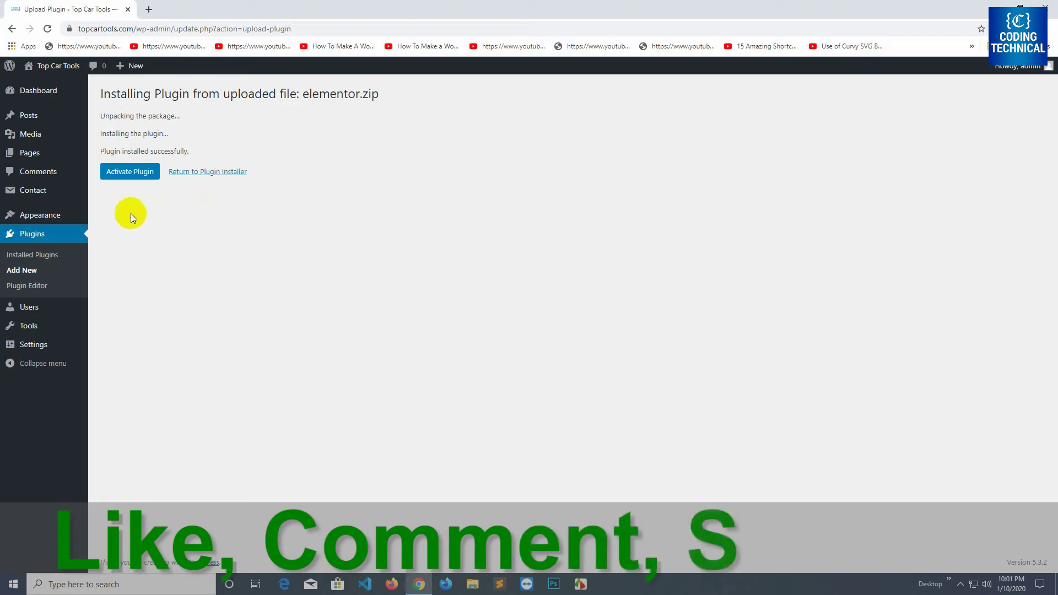
left_click(127, 181)
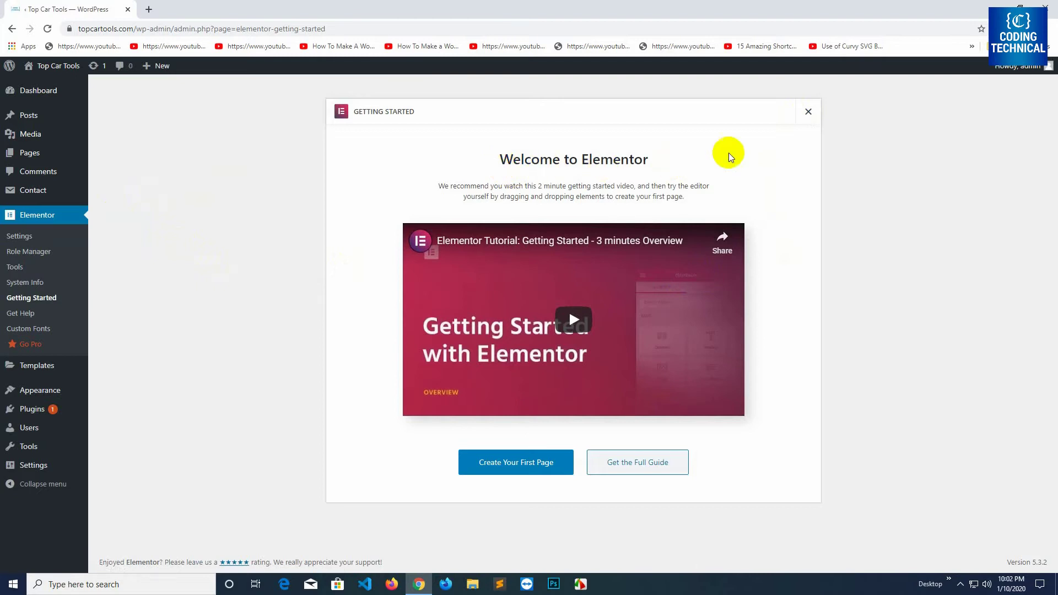
left_click(809, 111)
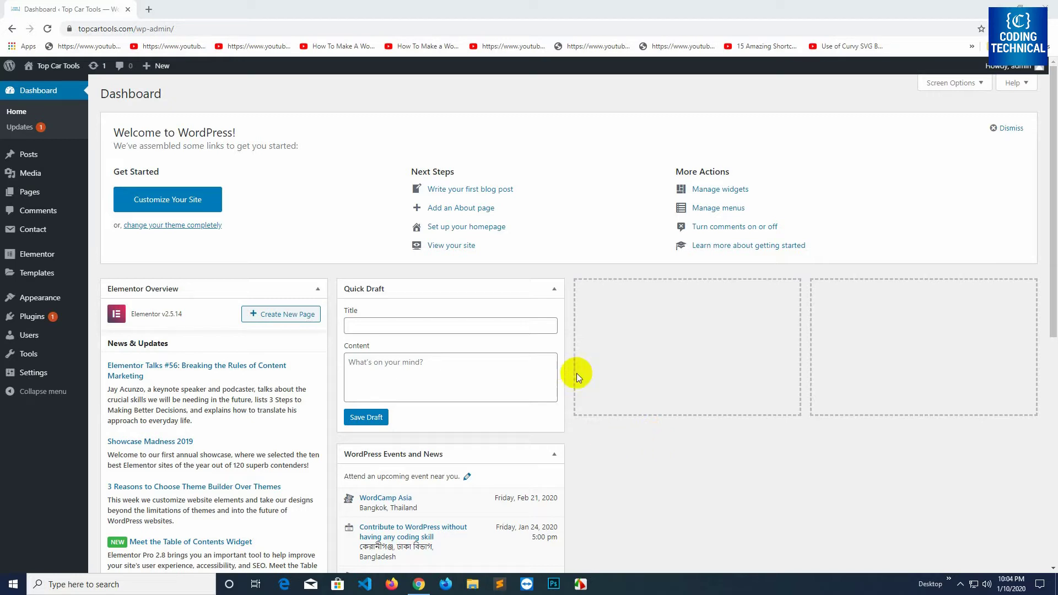
- Open the cPanel login page of topcartools.com in a new browser tab
left_click(149, 9)
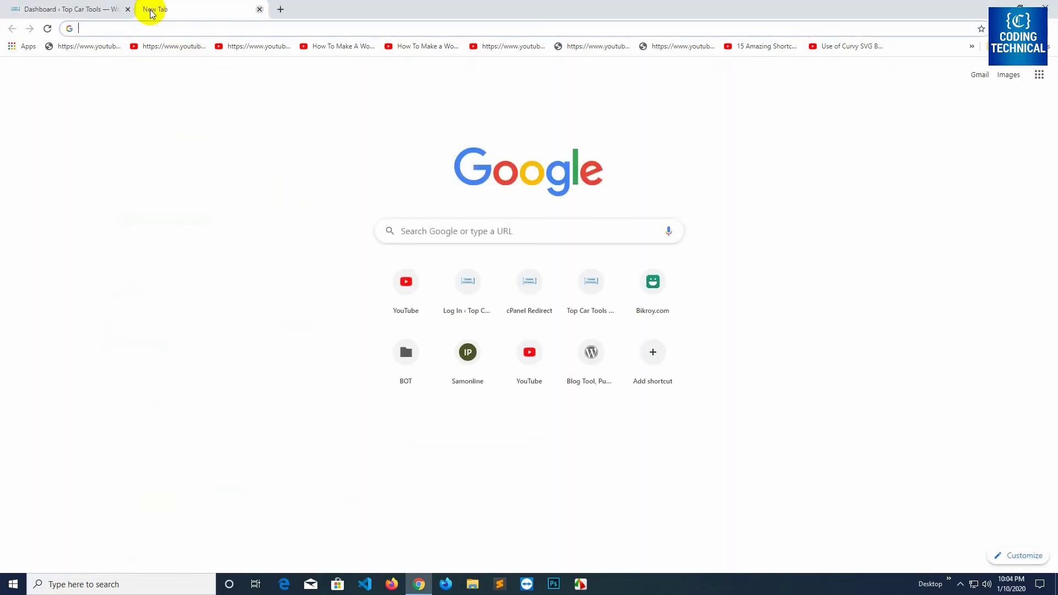
type("topcartools.com")
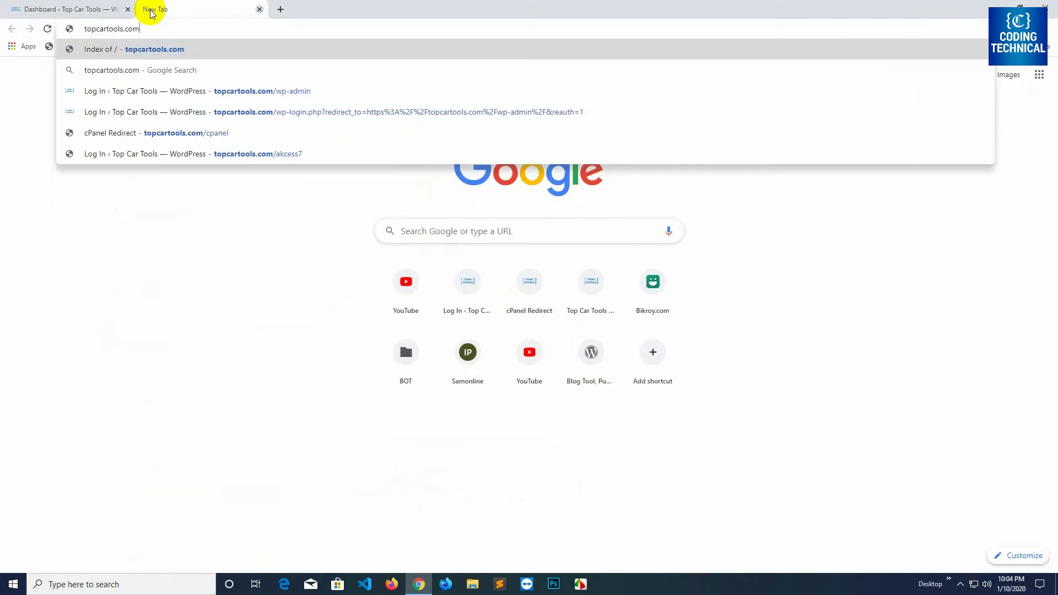
type("/c")
key("Return")
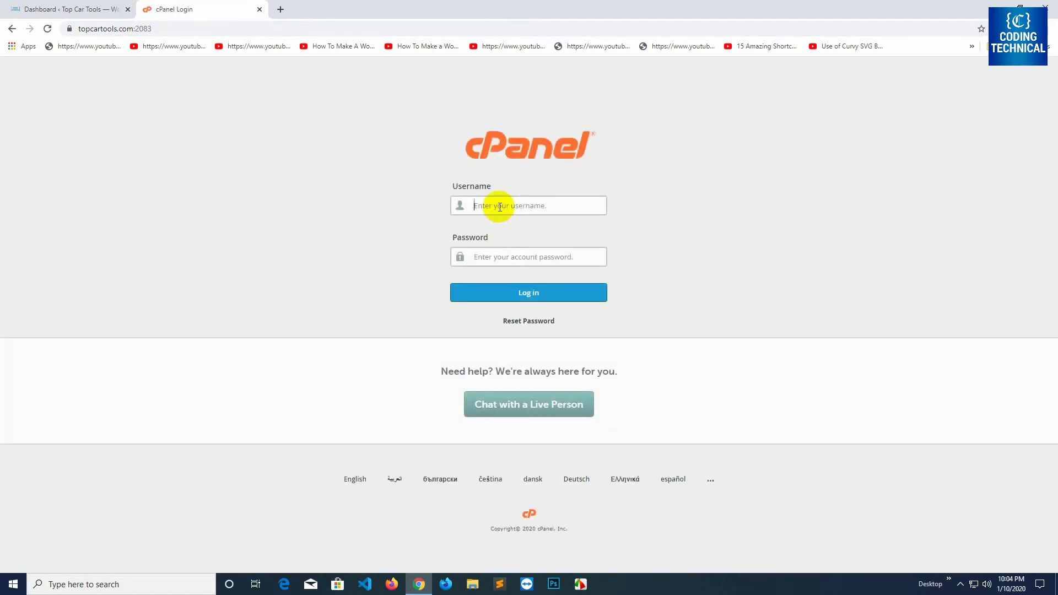
- Log in to cPanel with the account username and password
type("to")
type("•••")
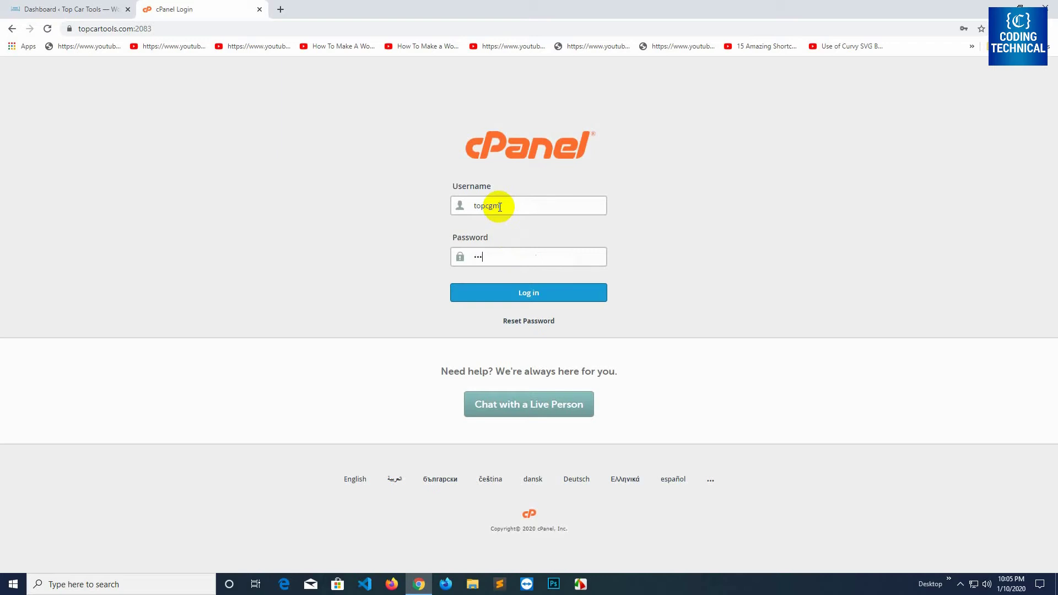
key("ctrl+v")
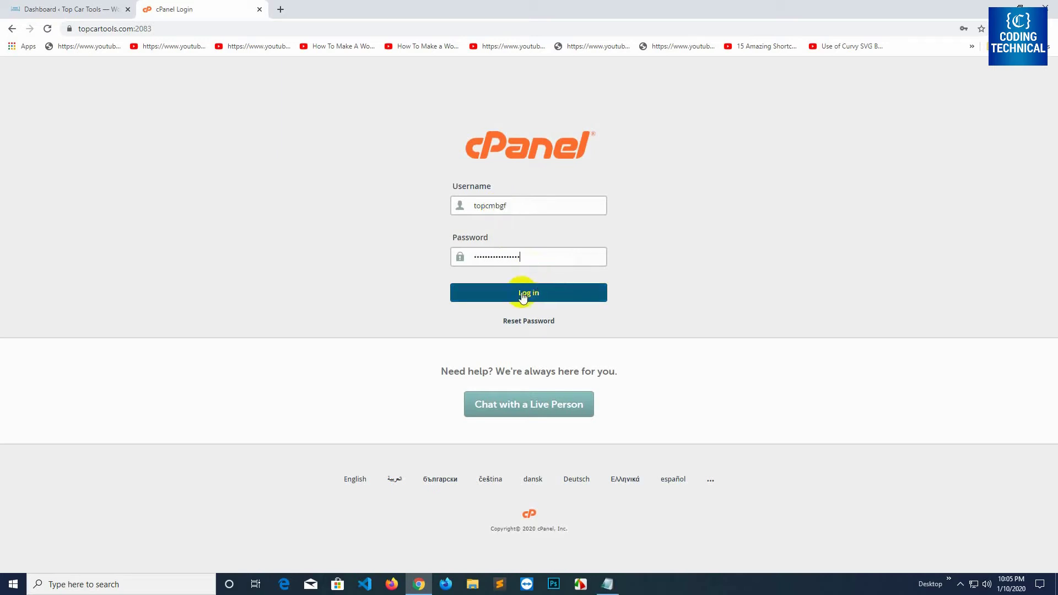
left_click(524, 293)
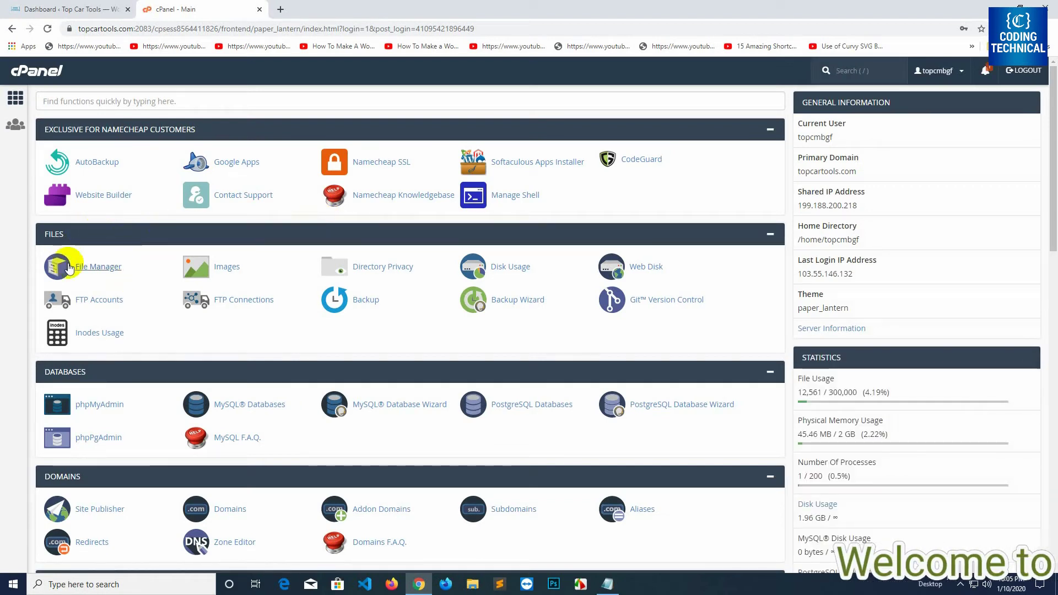
- Open the public_html/wp-content/plugins folder in the cPanel File Manager
left_click(92, 270)
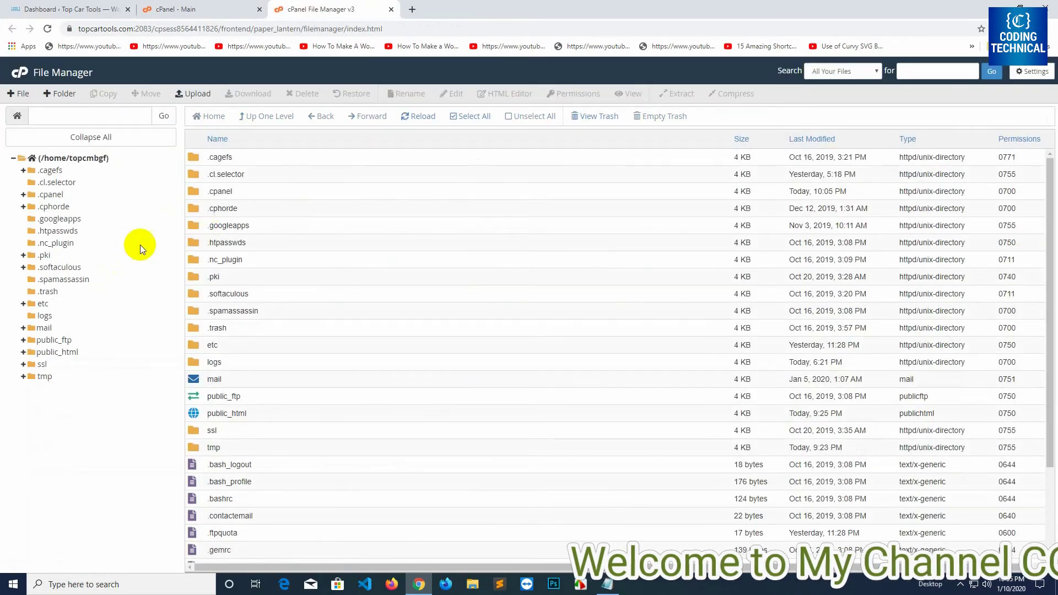
left_click(58, 352)
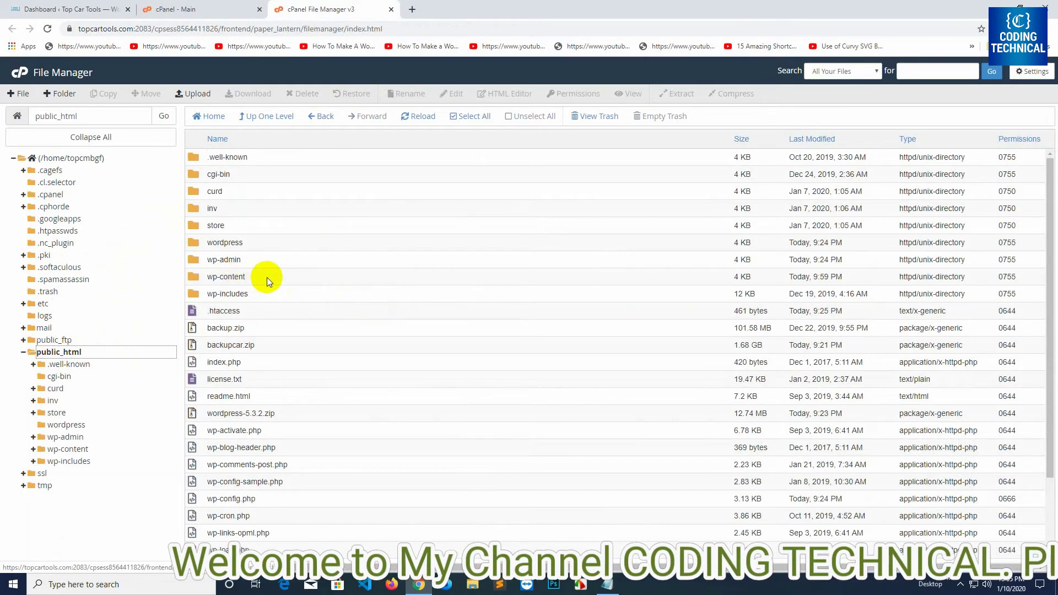
double_click(267, 277)
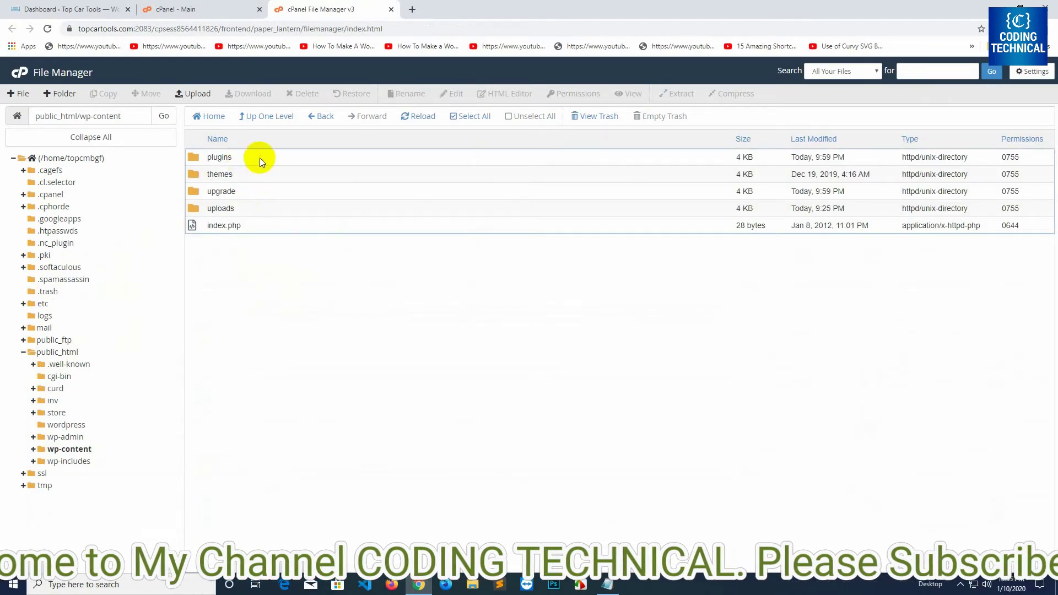
double_click(262, 158)
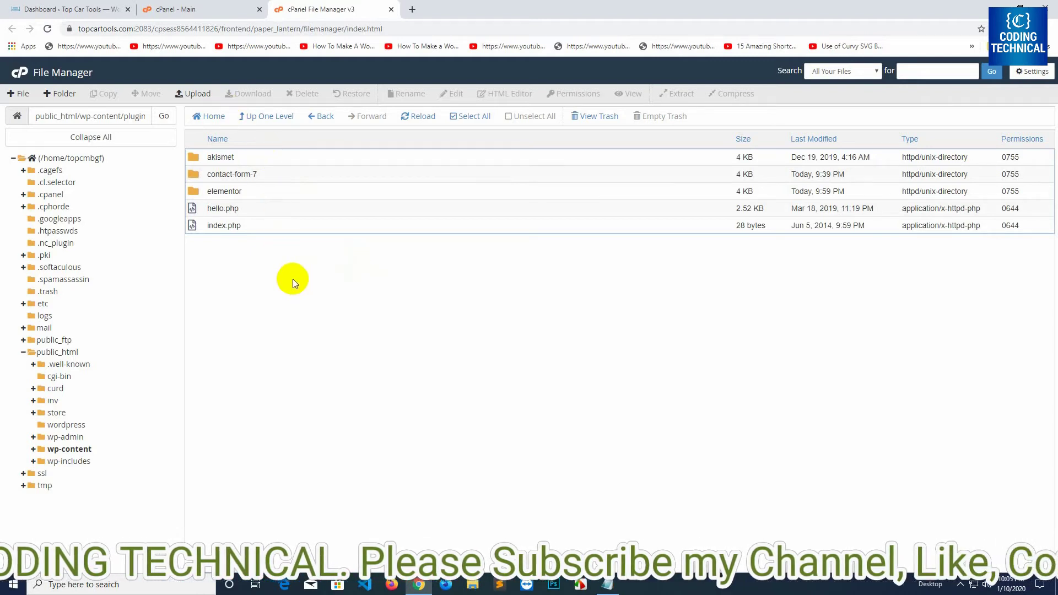
- Upload elementor-pro.zip from the local Plugin Pro folder to the plugins folder and reload the file listing
left_click(197, 96)
left_click(530, 250)
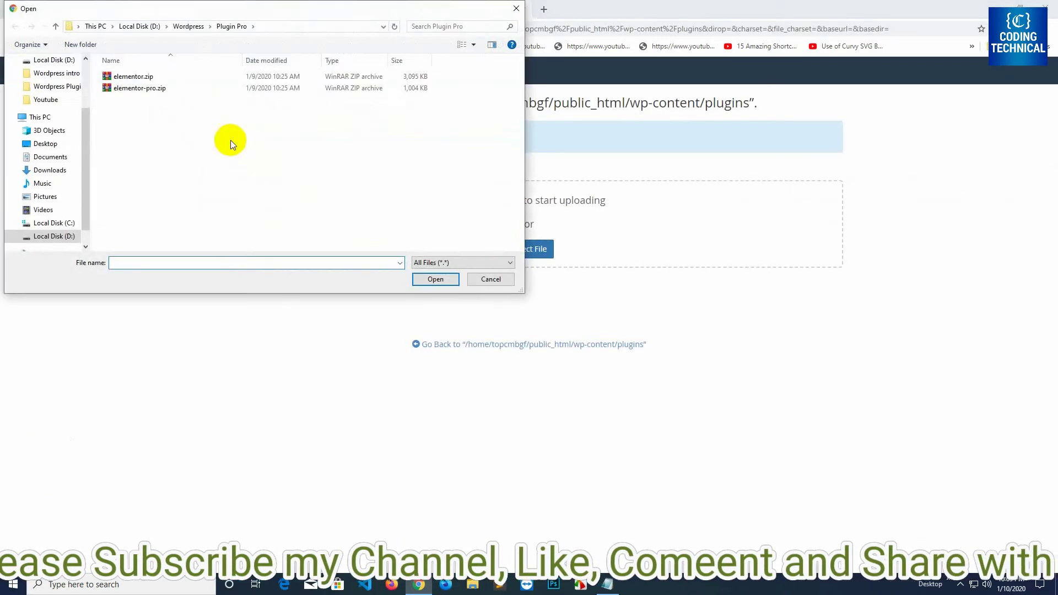
left_click(128, 91)
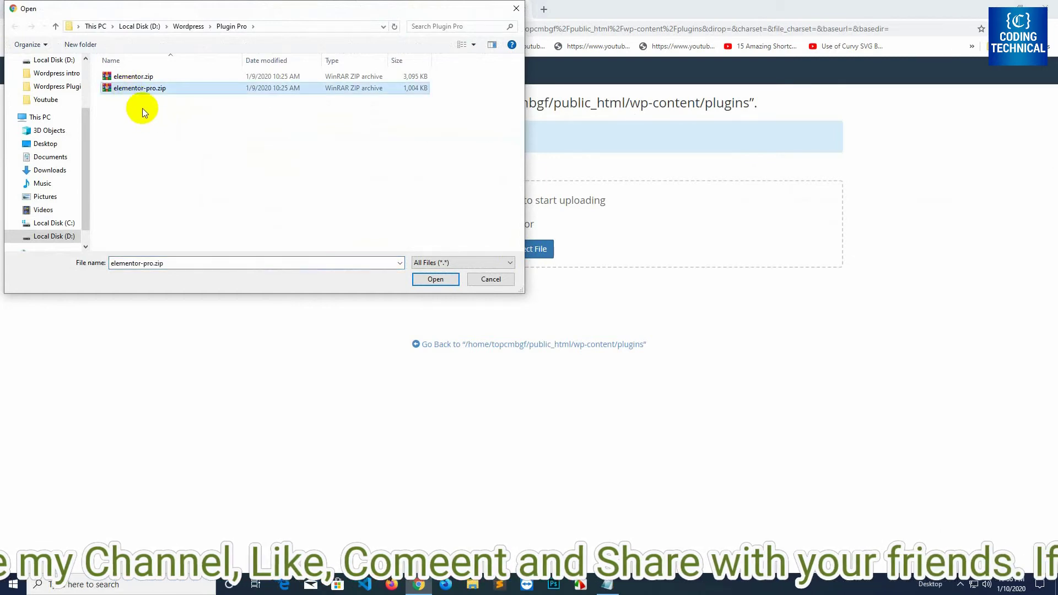
left_click(432, 279)
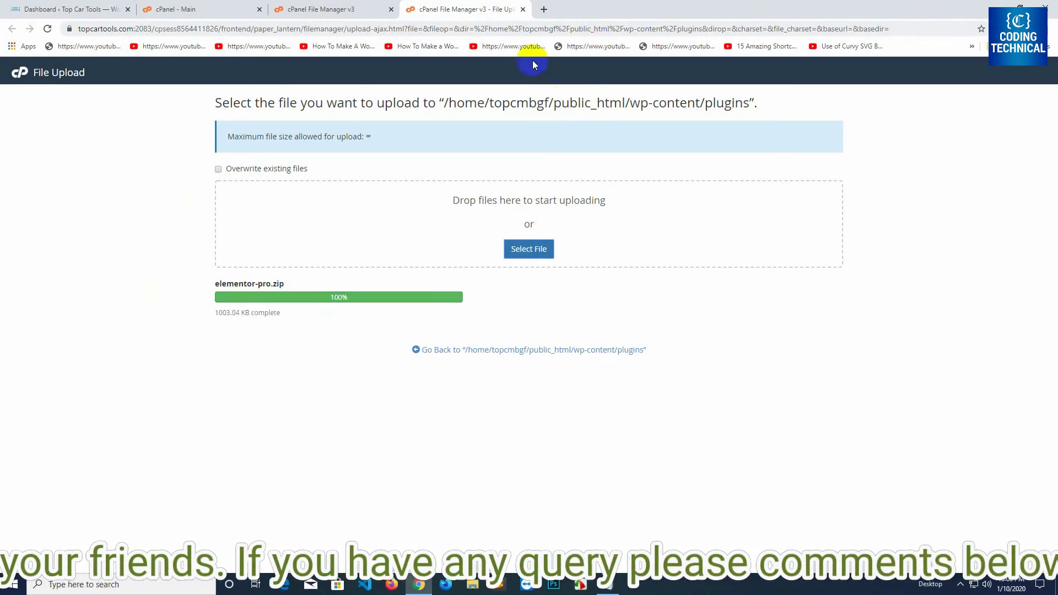
left_click(523, 10)
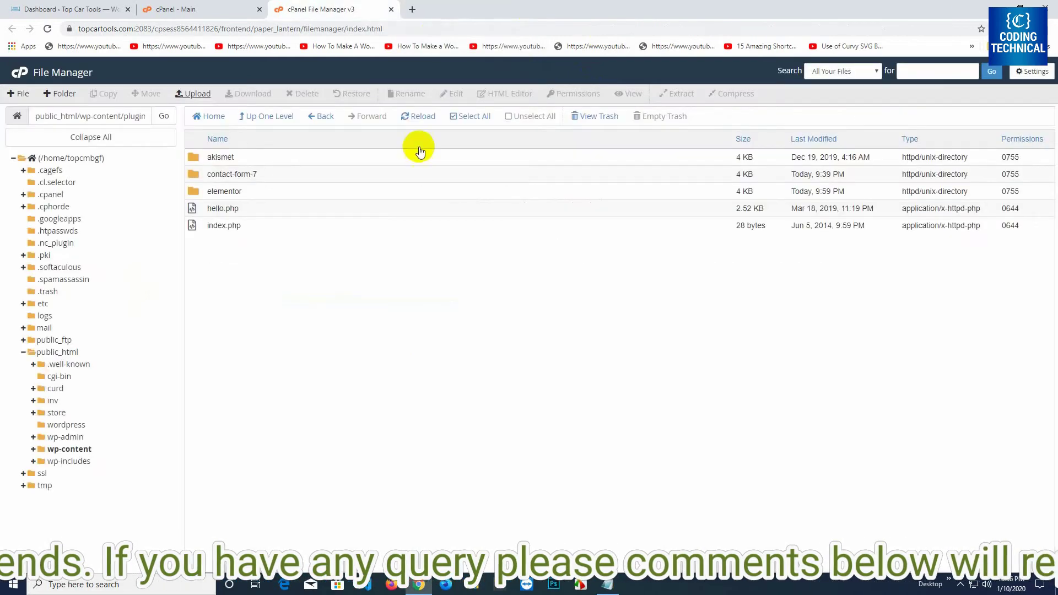
left_click(421, 116)
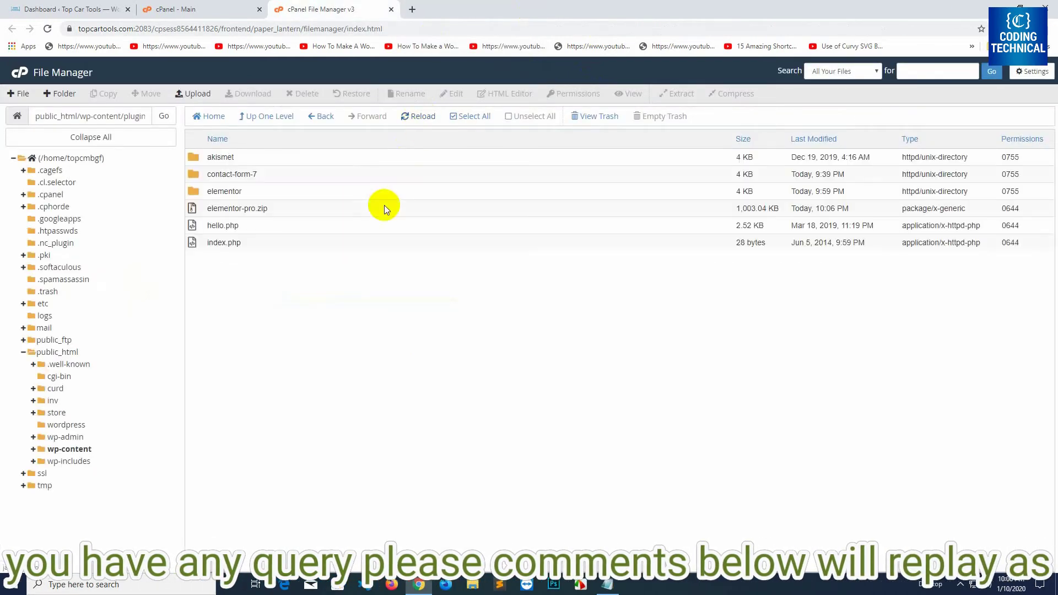
- Extract elementor-pro.zip into /public_html/wp-content/plugins and reload the file listing
left_click(385, 206)
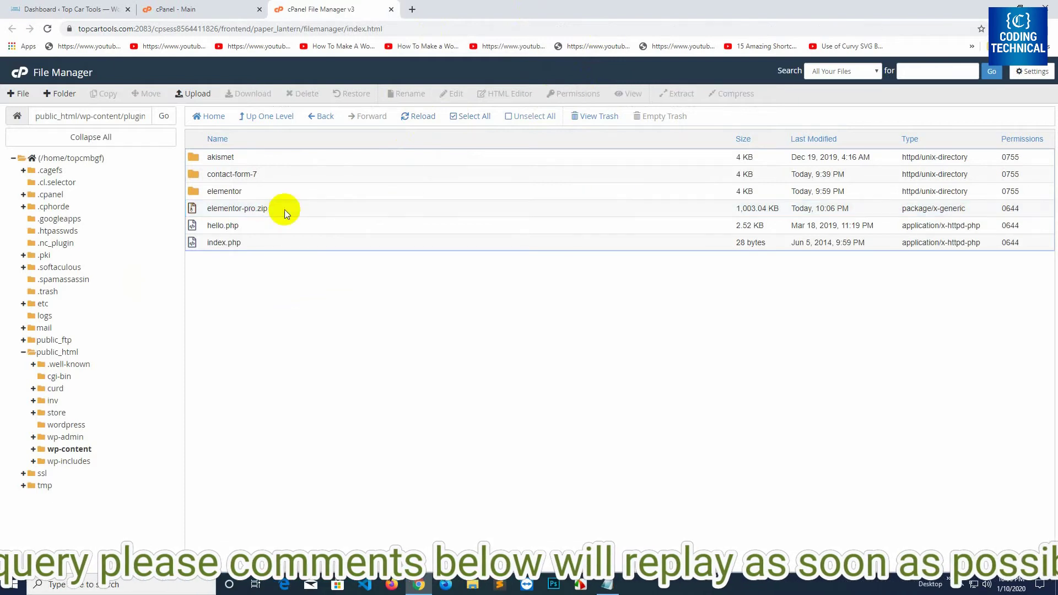
left_click(677, 95)
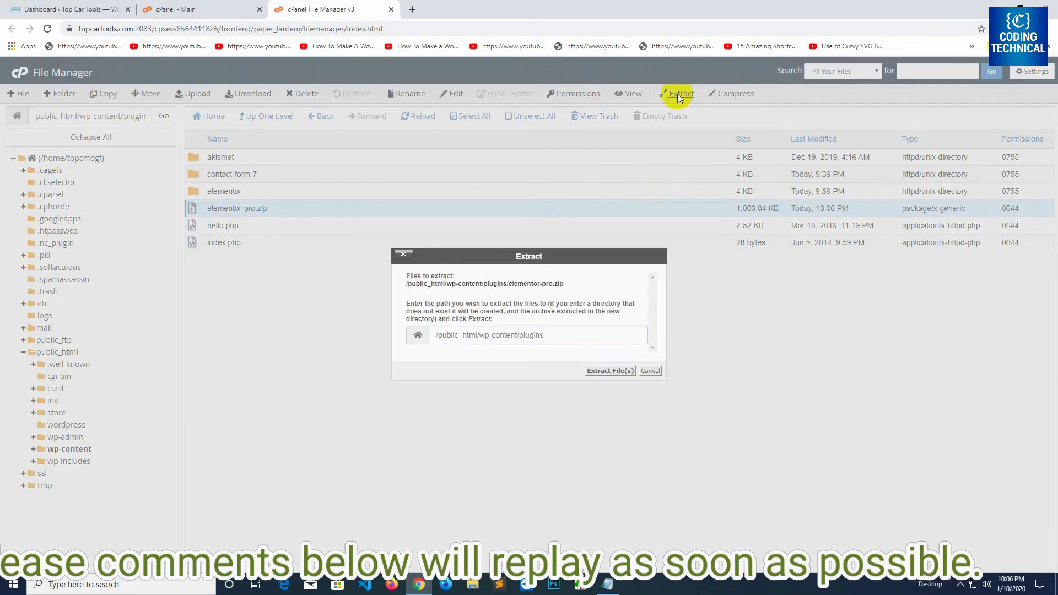
left_click(613, 371)
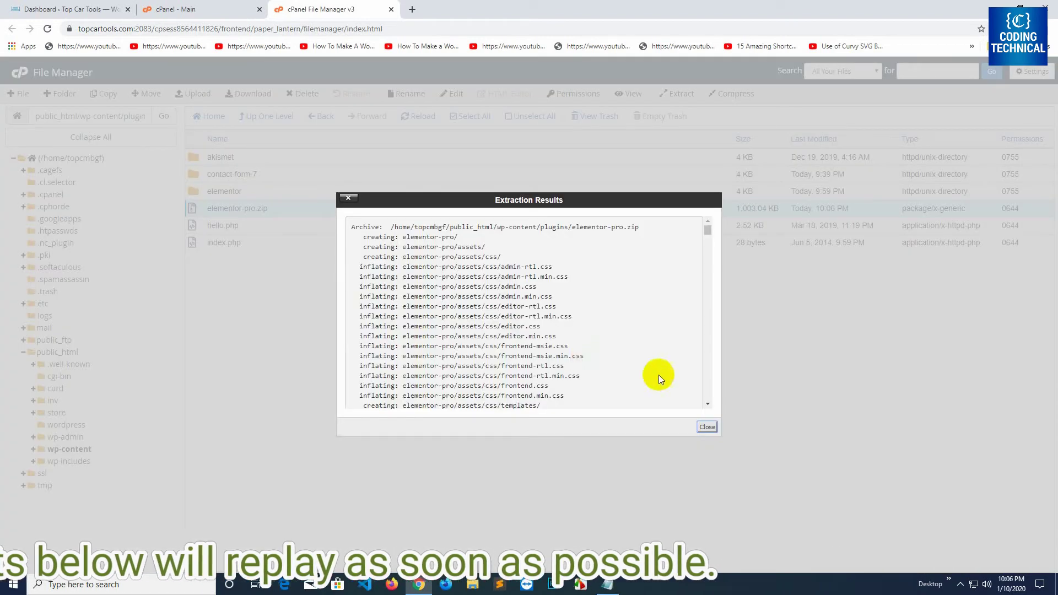
left_click(709, 428)
left_click(419, 116)
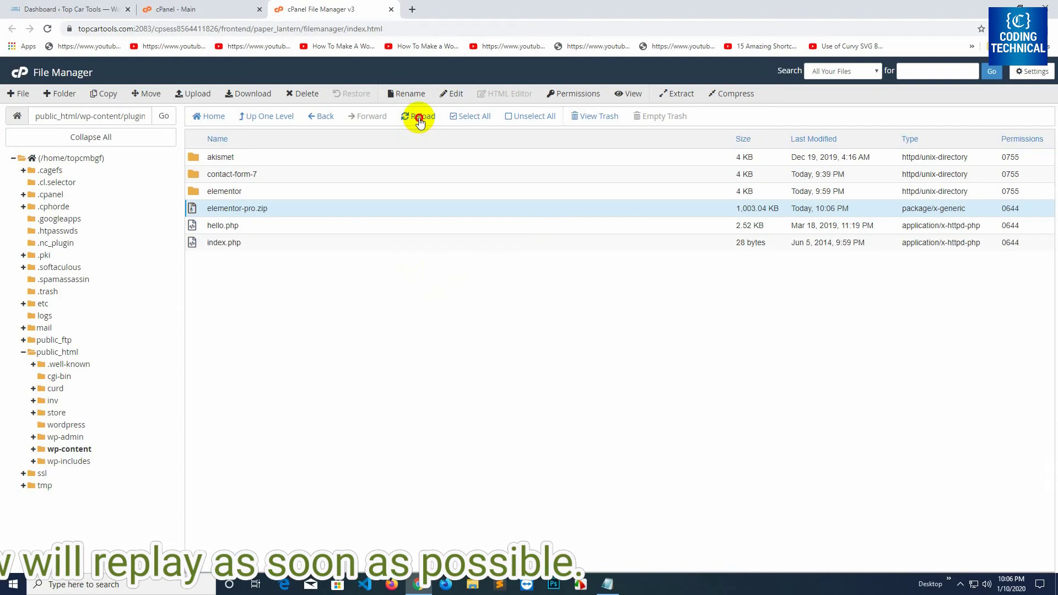
left_click(275, 227)
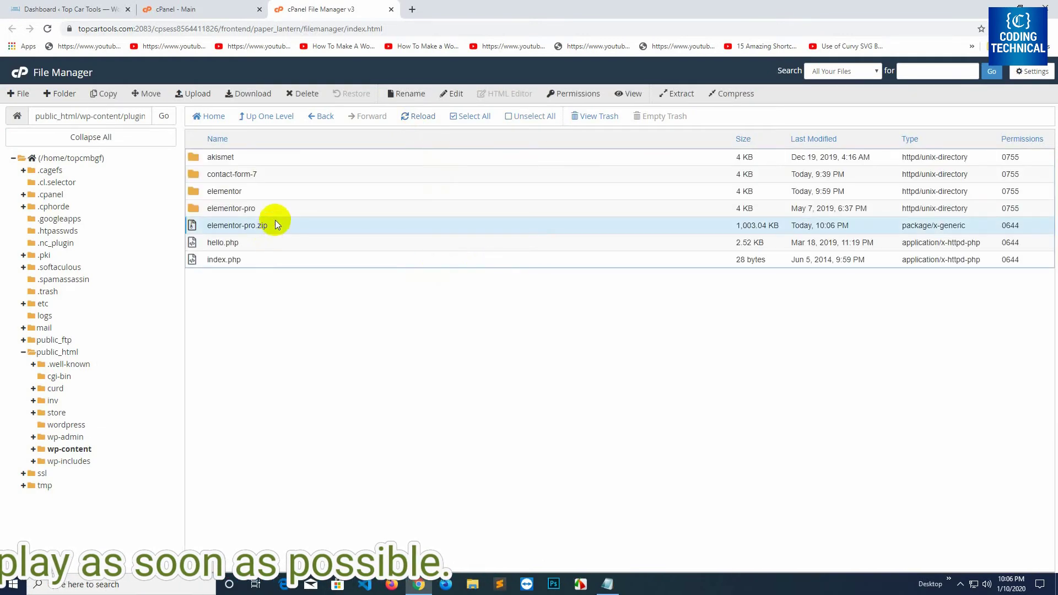
- Return to the WordPress admin area and activate Elementor Pro from the installed plugins list
left_click(175, 9)
left_click(79, 4)
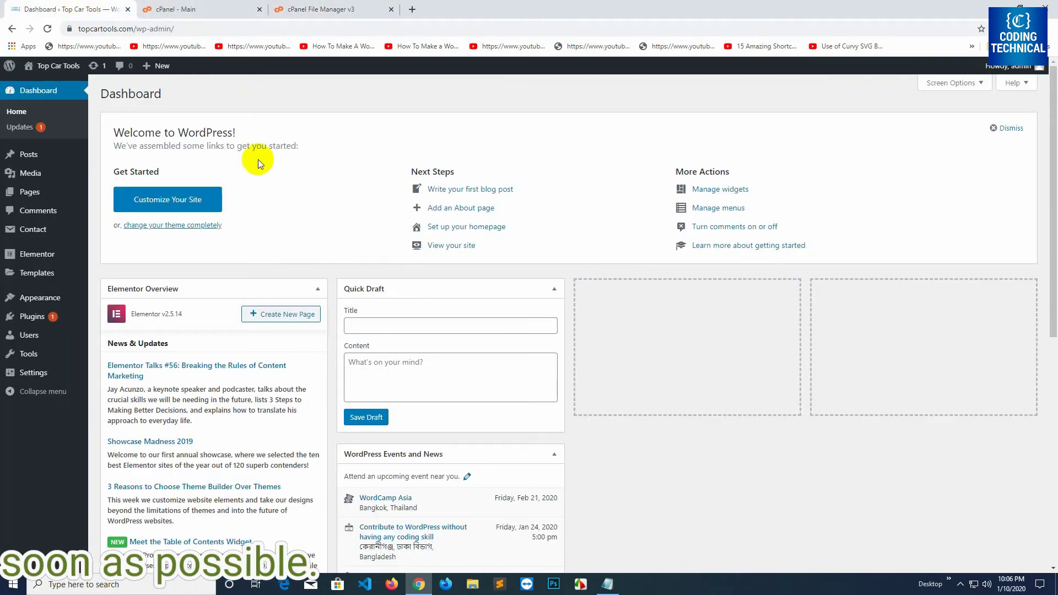
mouse_move(69, 319)
left_click(118, 319)
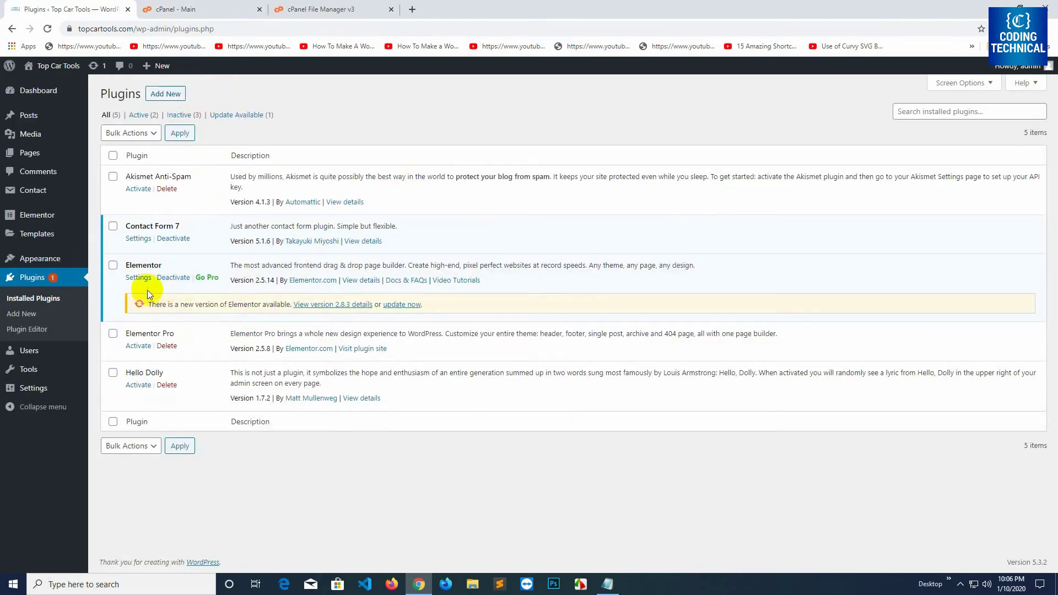
left_click_drag(124, 333, 174, 333)
left_click(307, 8)
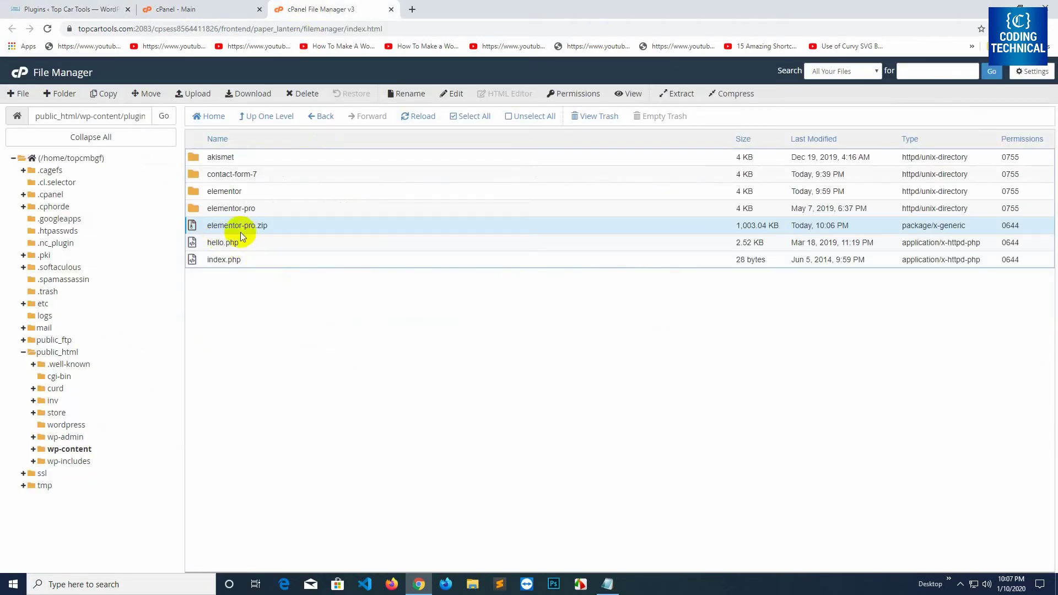
left_click(69, 9)
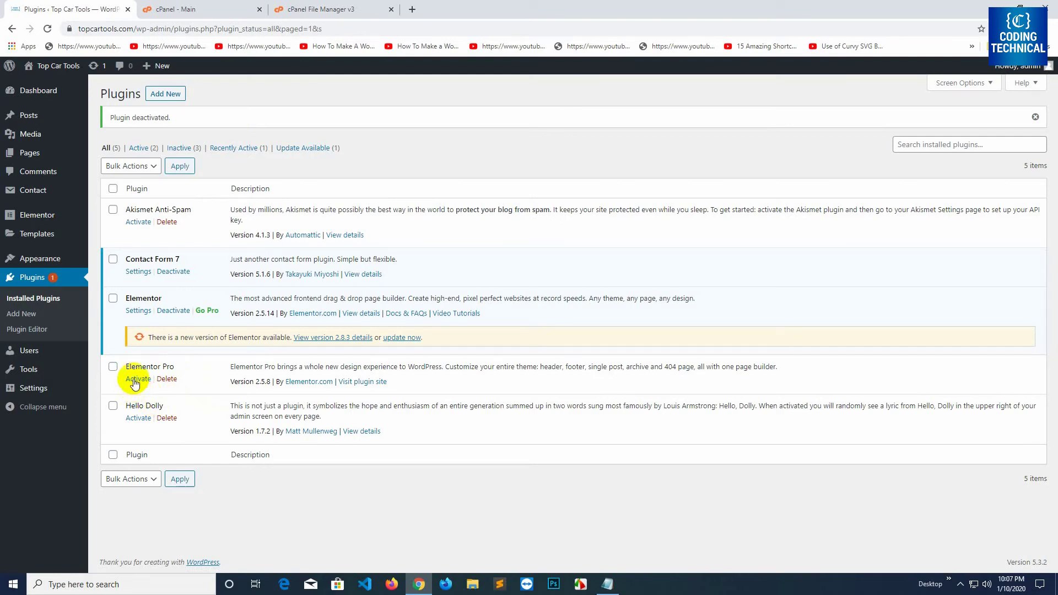
left_click(137, 380)
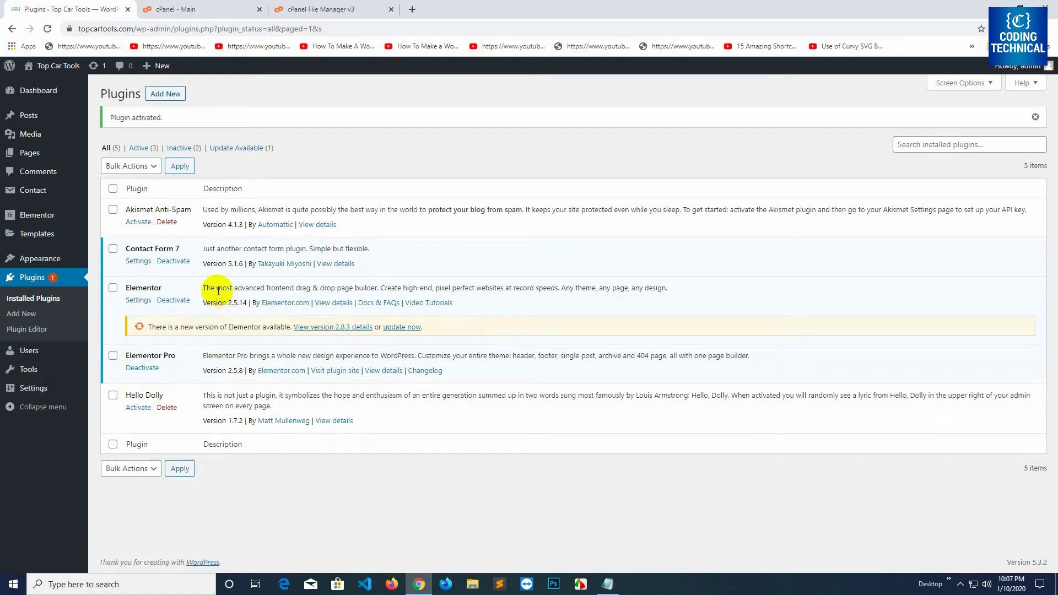
- Open Elementor's License page to check the licence status of the Pro plugin
mouse_move(60, 266)
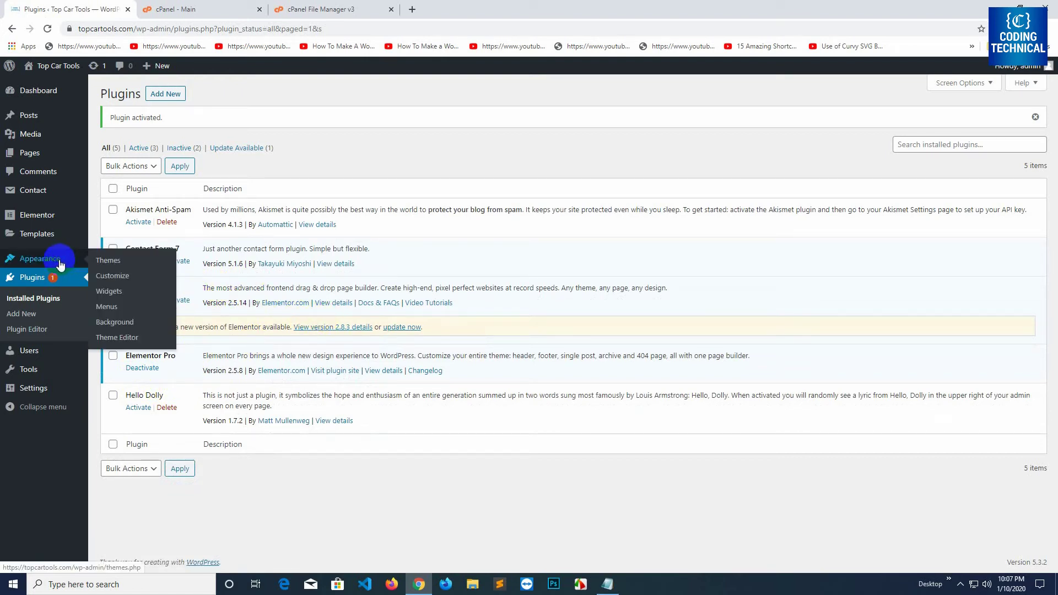
mouse_move(34, 213)
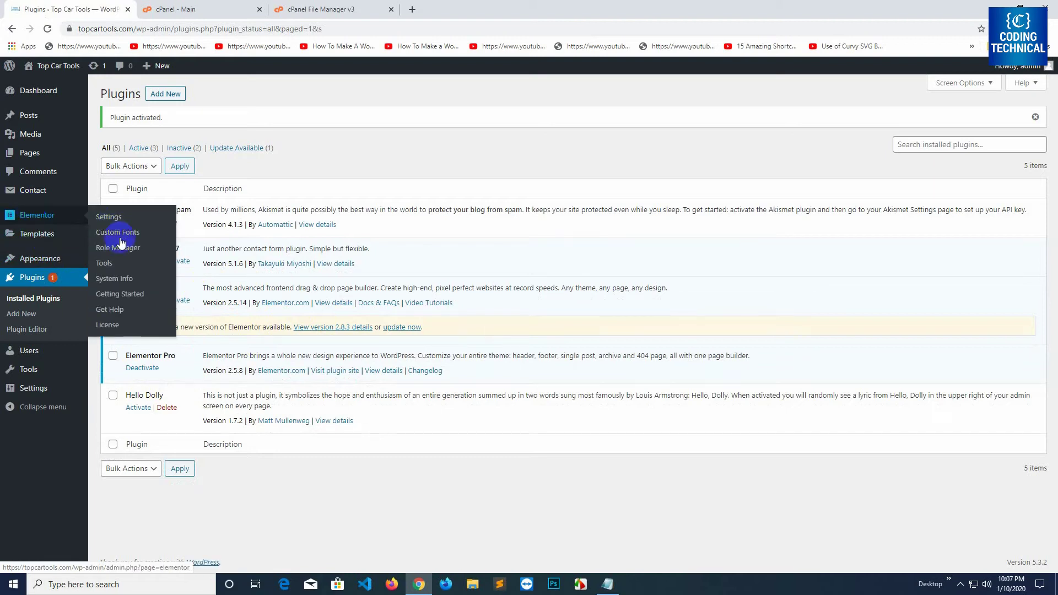
left_click(109, 327)
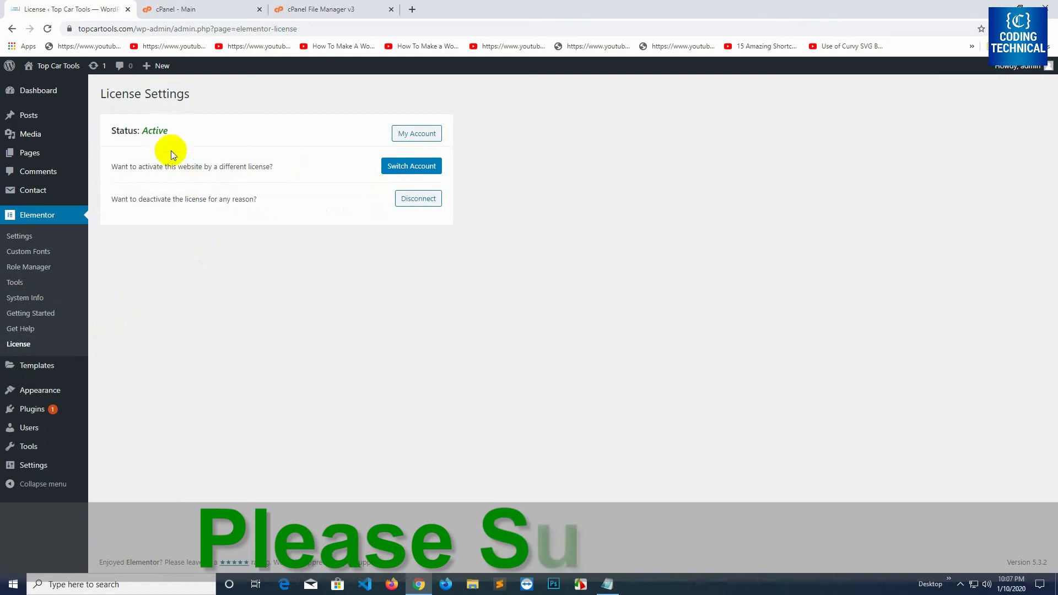
left_click(19, 242)
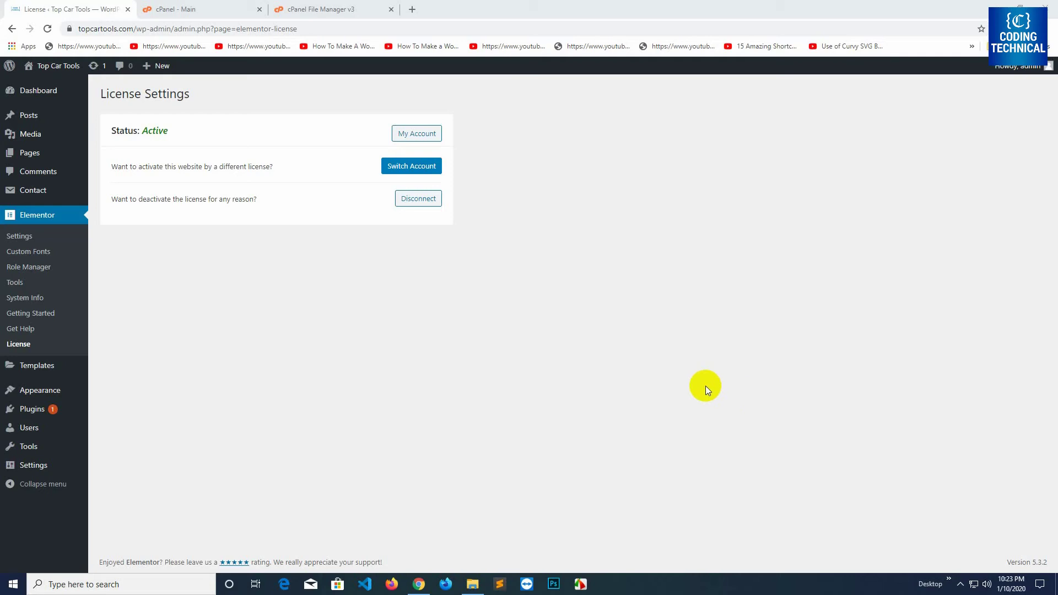
- Search Windows for FileZilla and launch it
key("super")
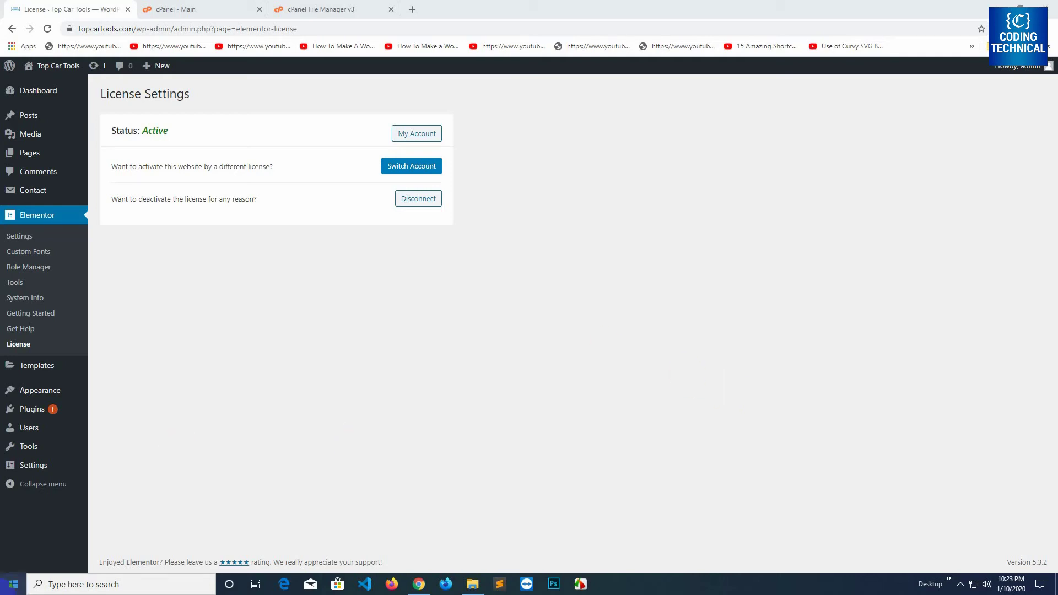
type("fil")
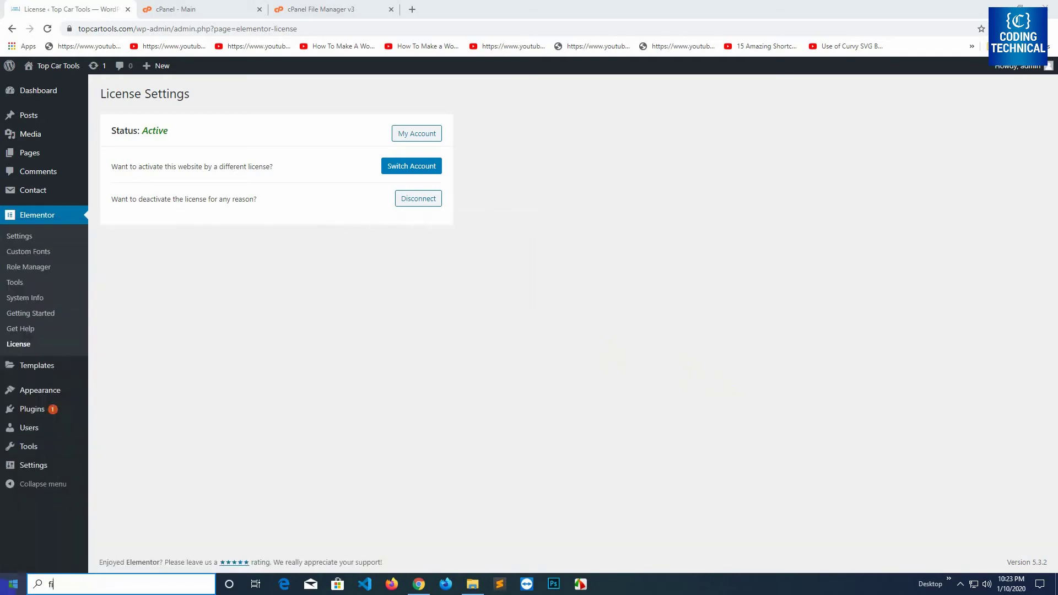
left_click(49, 287)
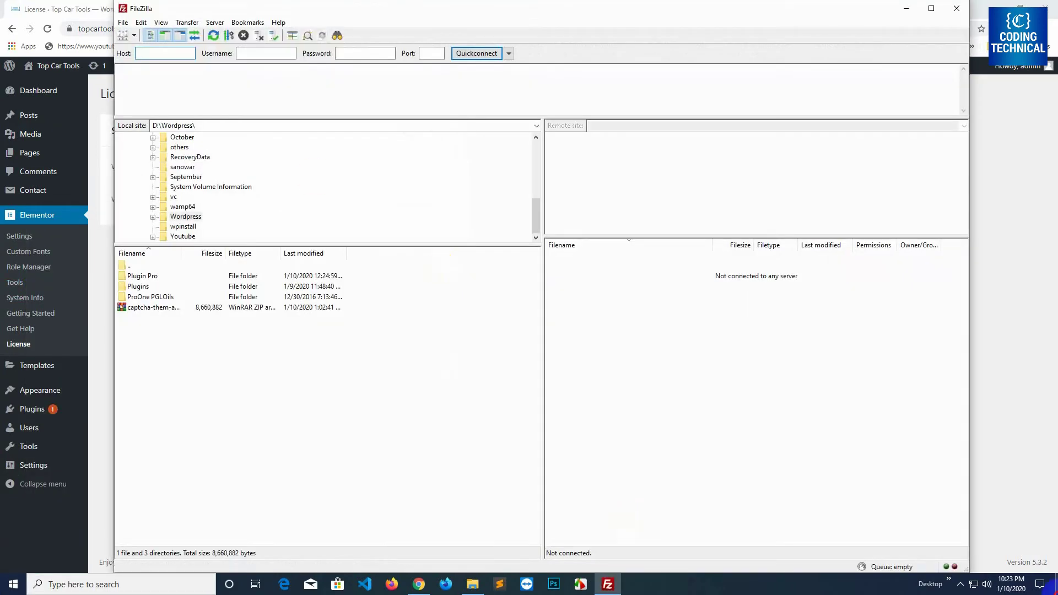
- Open ftp.txt from the desktop and copy the server address ftp.topcartools.com into FileZilla's host field
left_click(1057, 584)
double_click(230, 77)
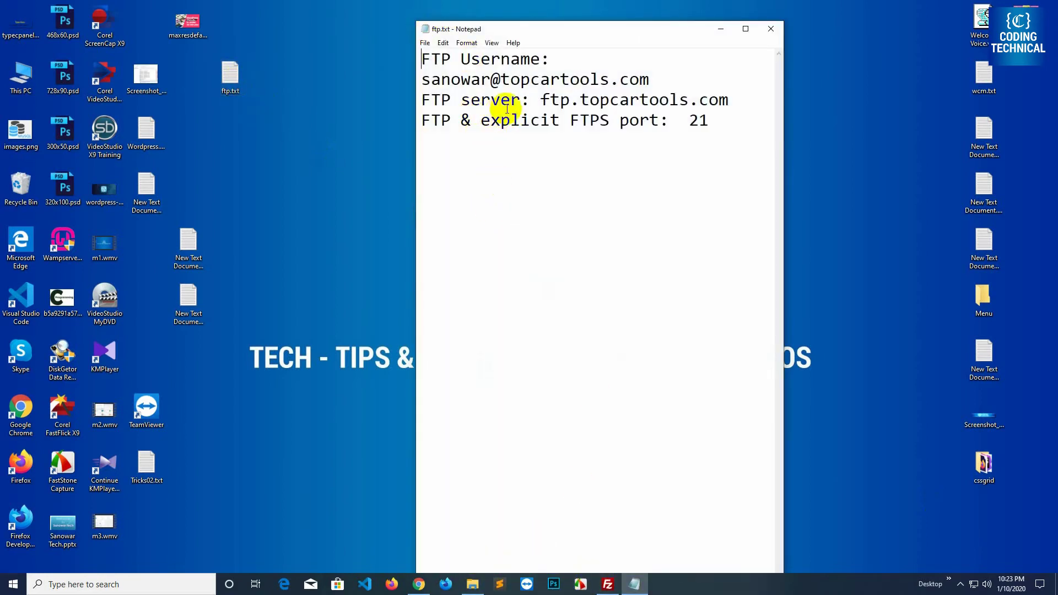
left_click_drag(541, 99, 731, 100)
key("ctrl+c")
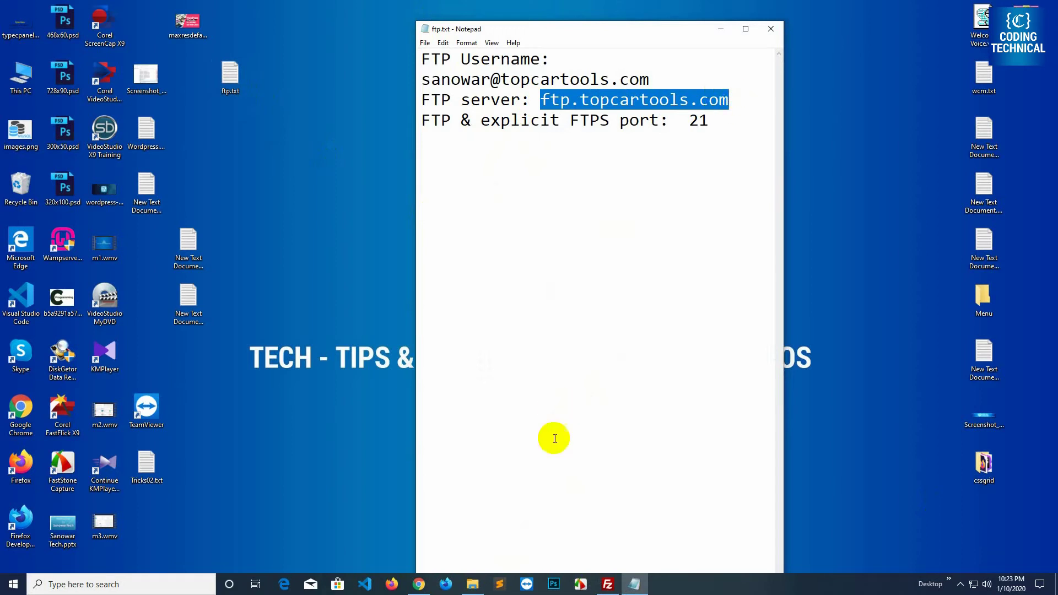
left_click(608, 584)
left_click(170, 51)
key("ctrl+v")
- Copy the FTP username from ftp.txt into FileZilla's username field
left_click(635, 584)
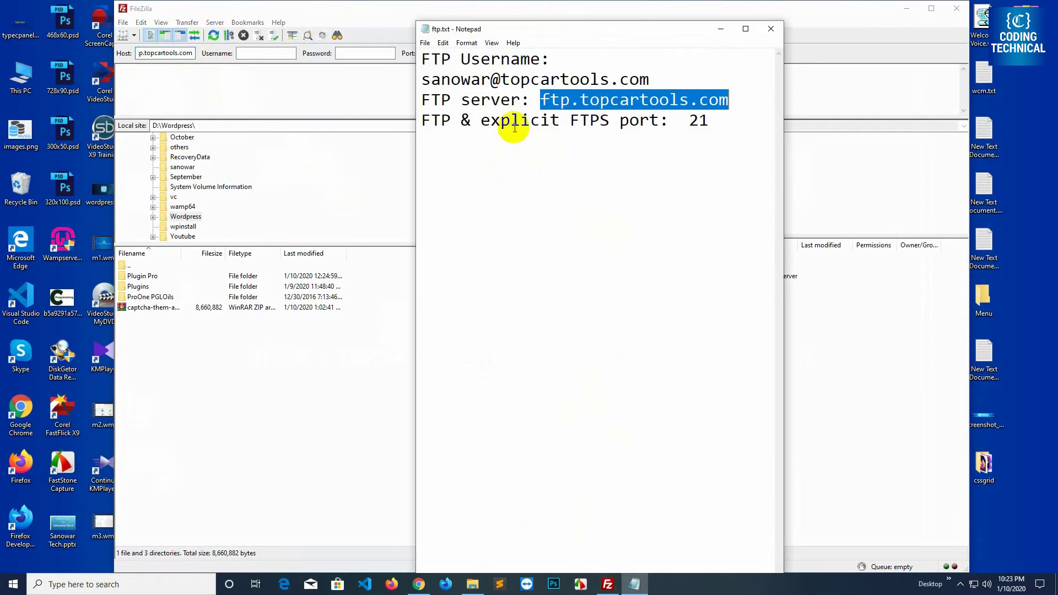
left_click_drag(422, 79, 652, 80)
key("ctrl+c")
left_click(287, 54)
key("ctrl+v")
- Enter the FTP account password and port 21 in FileZilla, and connect to the server
left_click(636, 585)
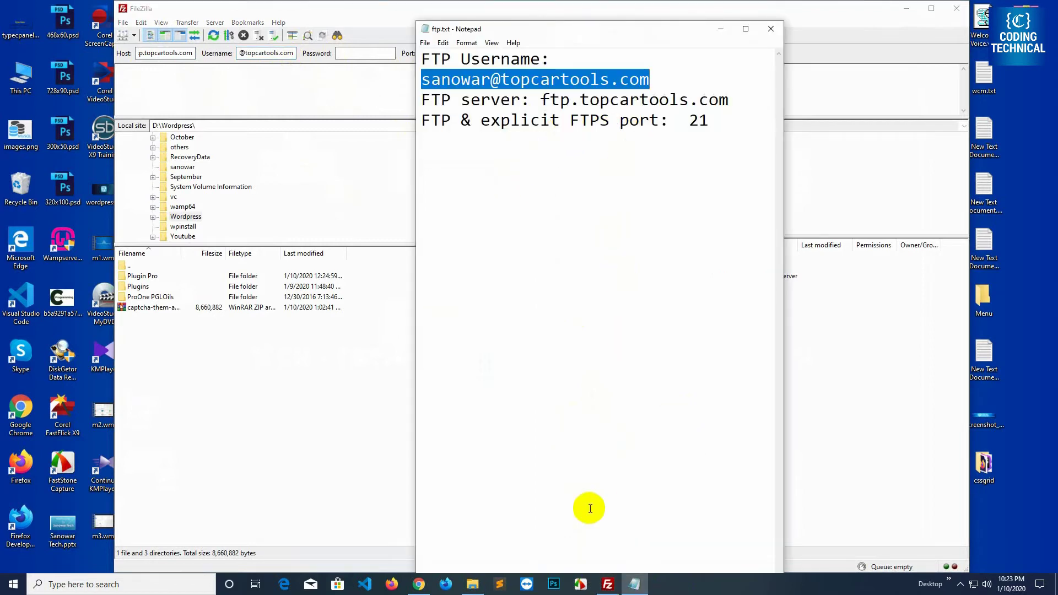
left_click(584, 582)
double_click(691, 120)
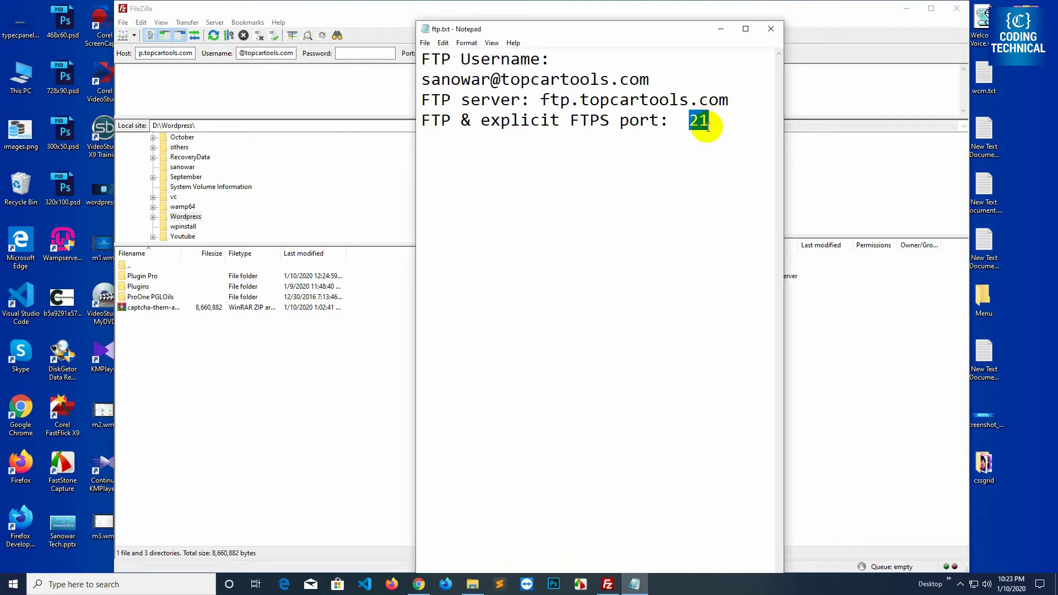
left_click(366, 51)
key("ctrl+v")
left_click(426, 53)
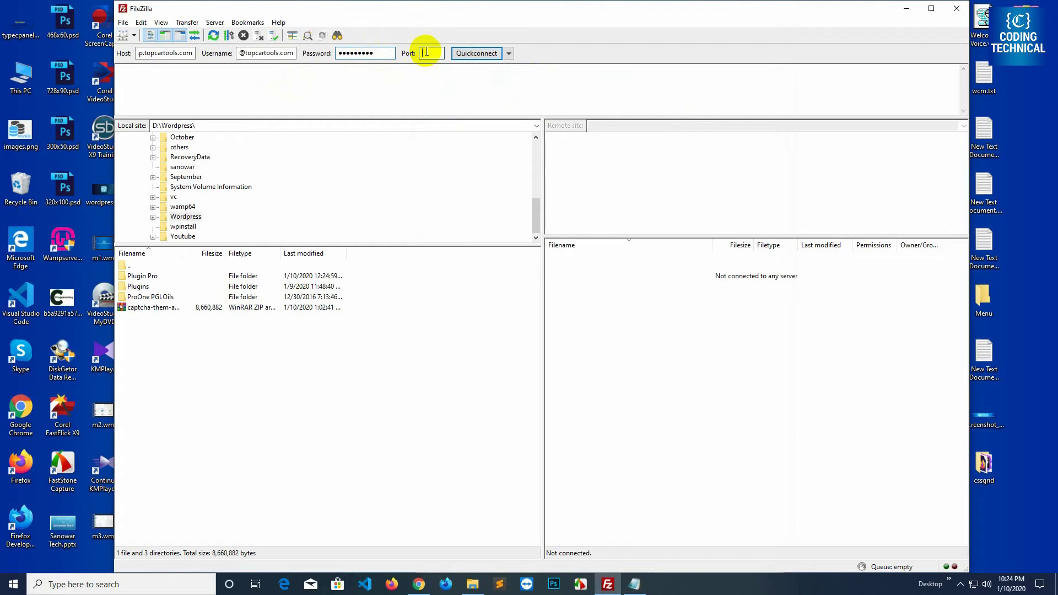
type("21")
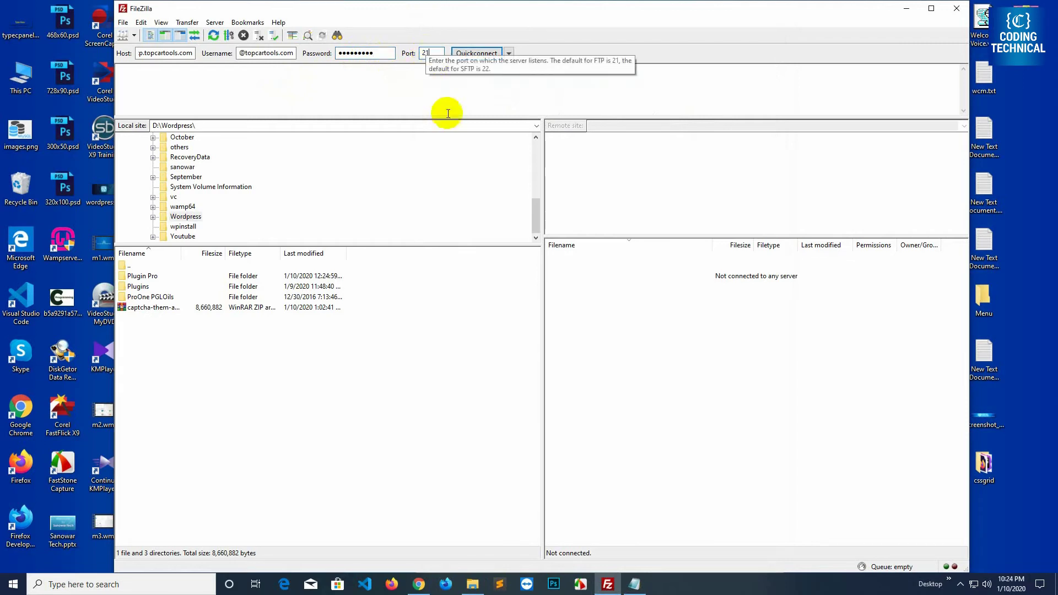
left_click(476, 55)
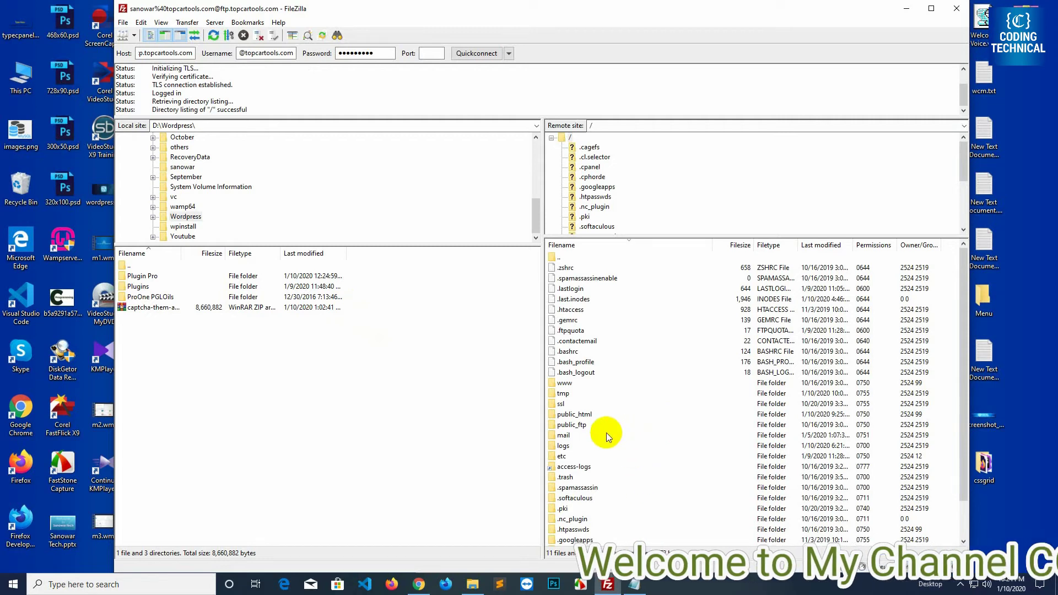
- Open the /public_html/wp-content/plugins folder on the remote site
double_click(557, 416)
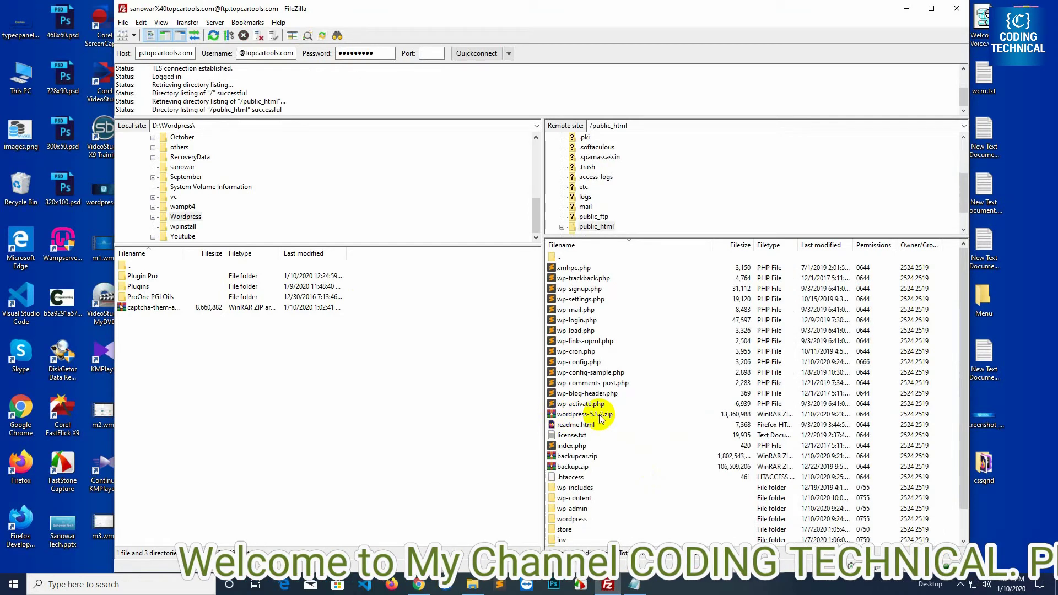
scroll(604, 443, "down", 1)
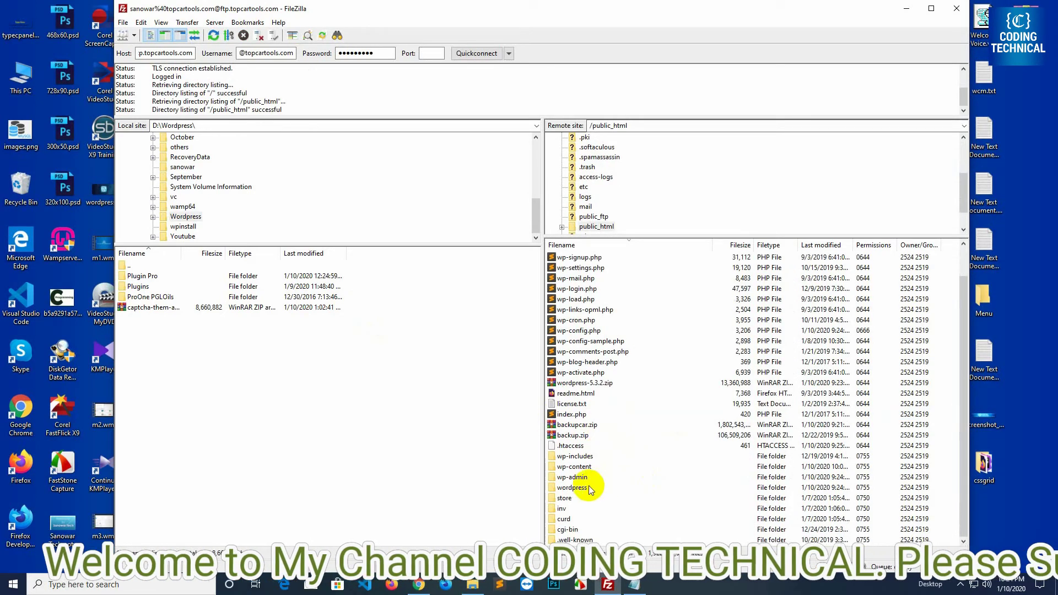
double_click(552, 467)
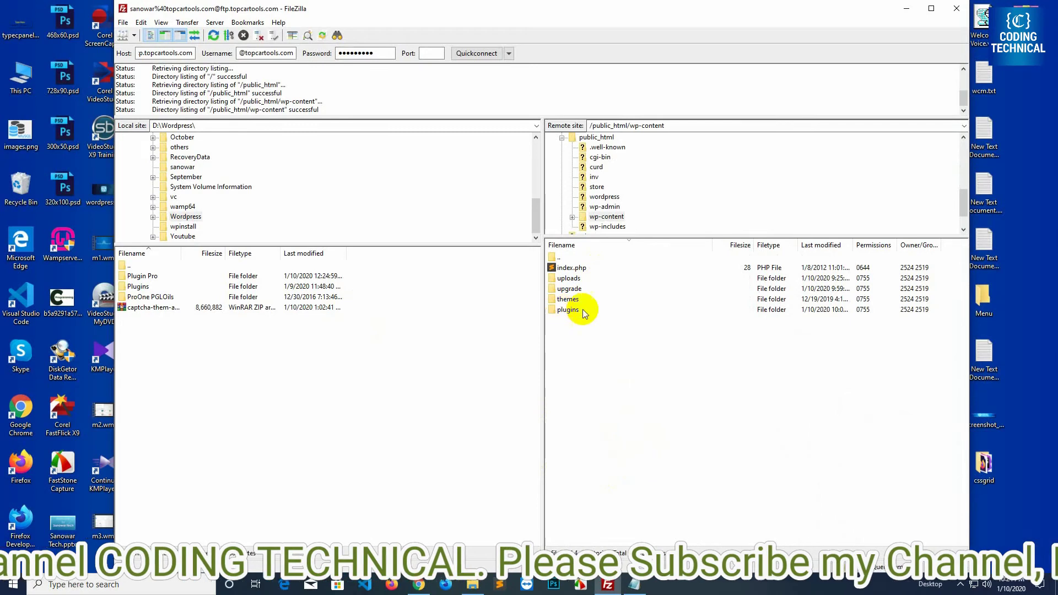
double_click(554, 311)
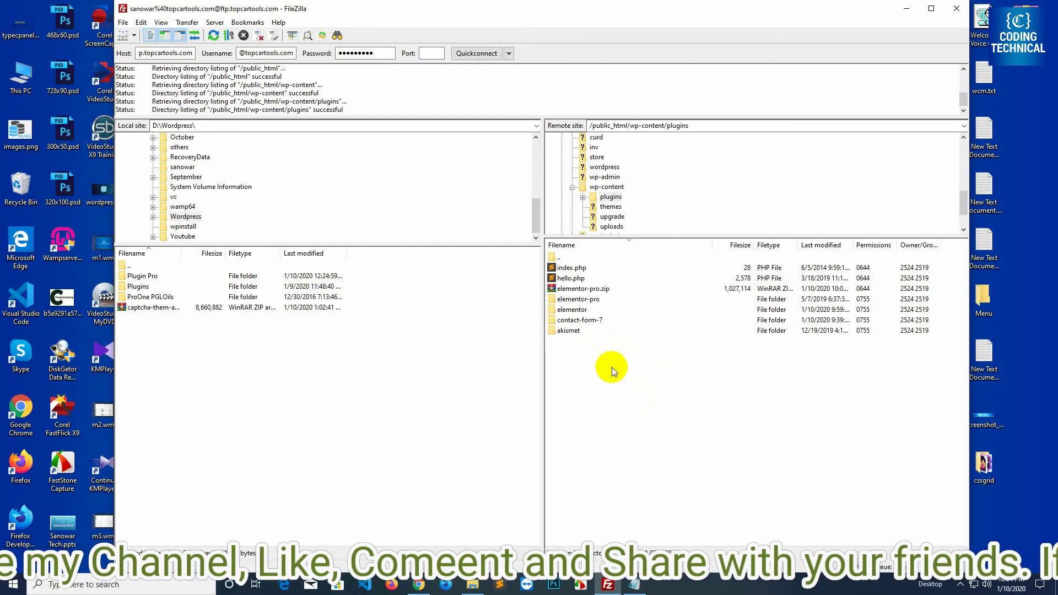
- Extract captcha-them-all.1.3.3.zip in the D:\Wordpress folder using File Explorer
left_click(148, 309)
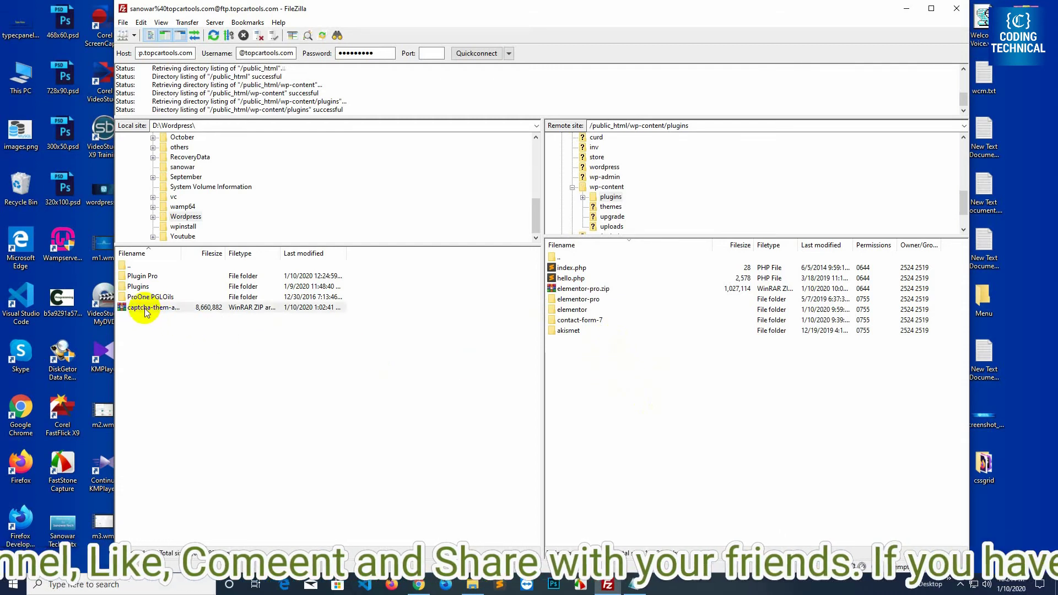
left_click(295, 524)
left_click(473, 585)
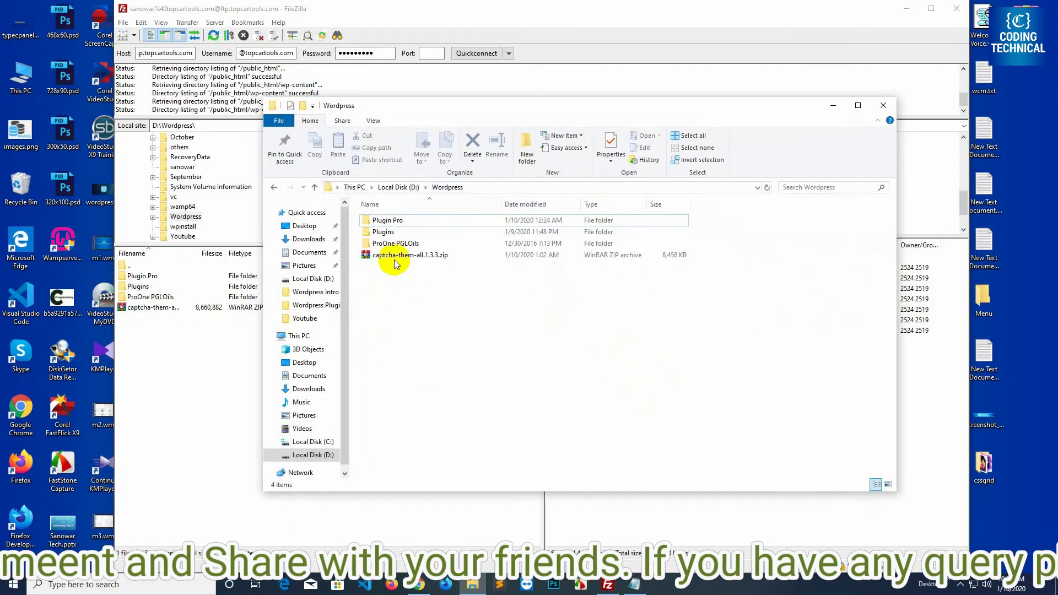
left_click(386, 255)
right_click(391, 256)
left_click(419, 299)
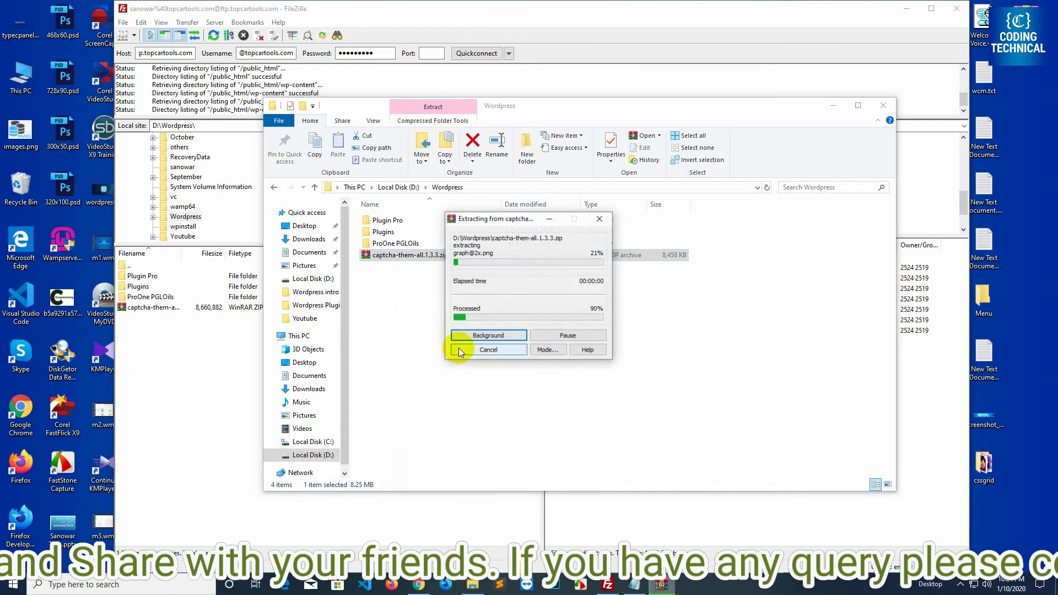
- Refresh the local file list in FileZilla and upload the captcha-them-all folder to the remote /public_html/wp-content/plugins folder
left_click(194, 350)
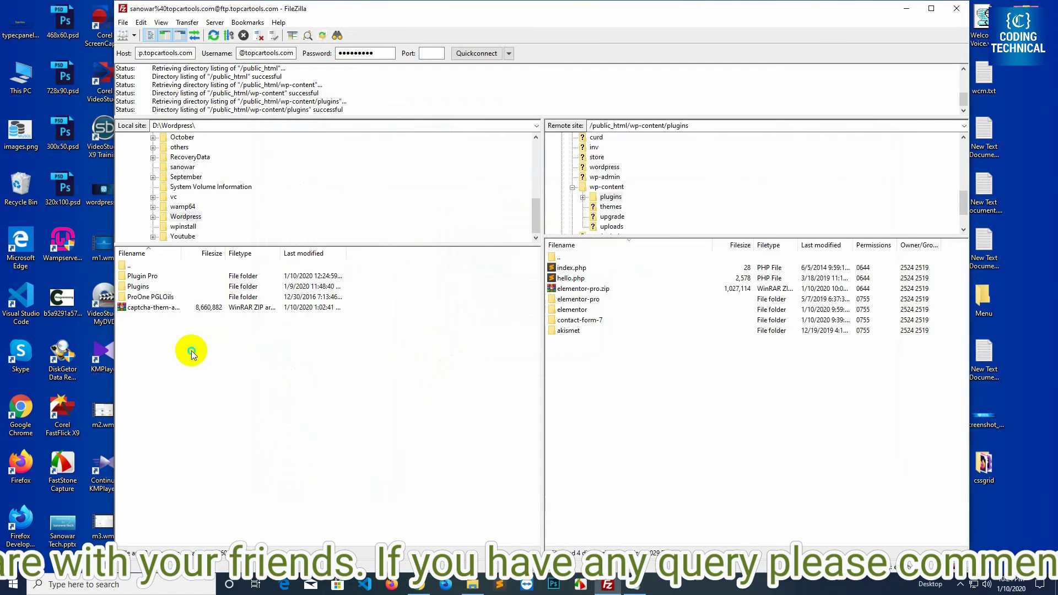
right_click(191, 351)
left_click(215, 439)
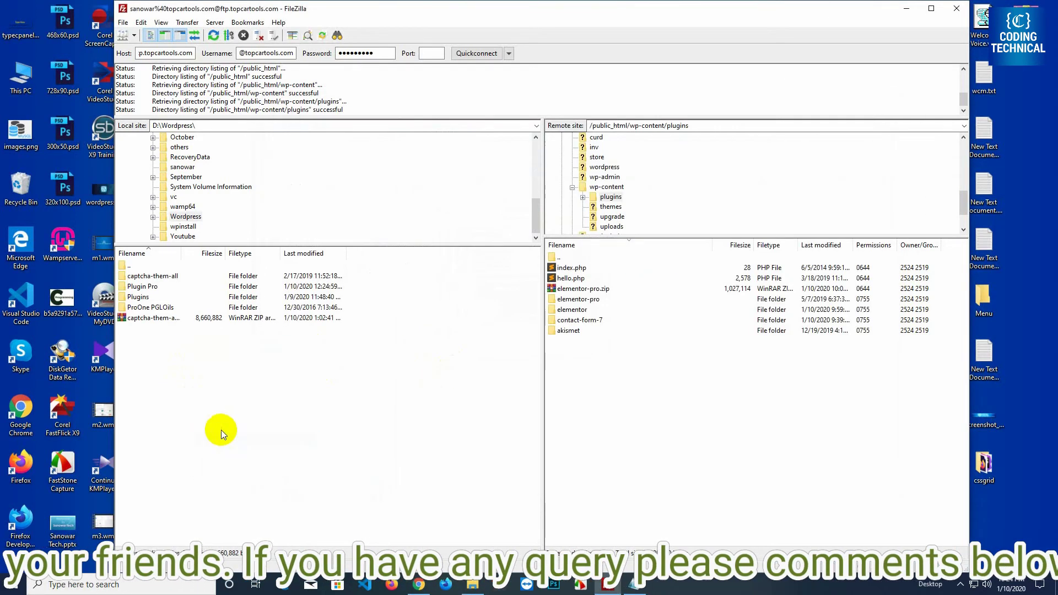
left_click(151, 275)
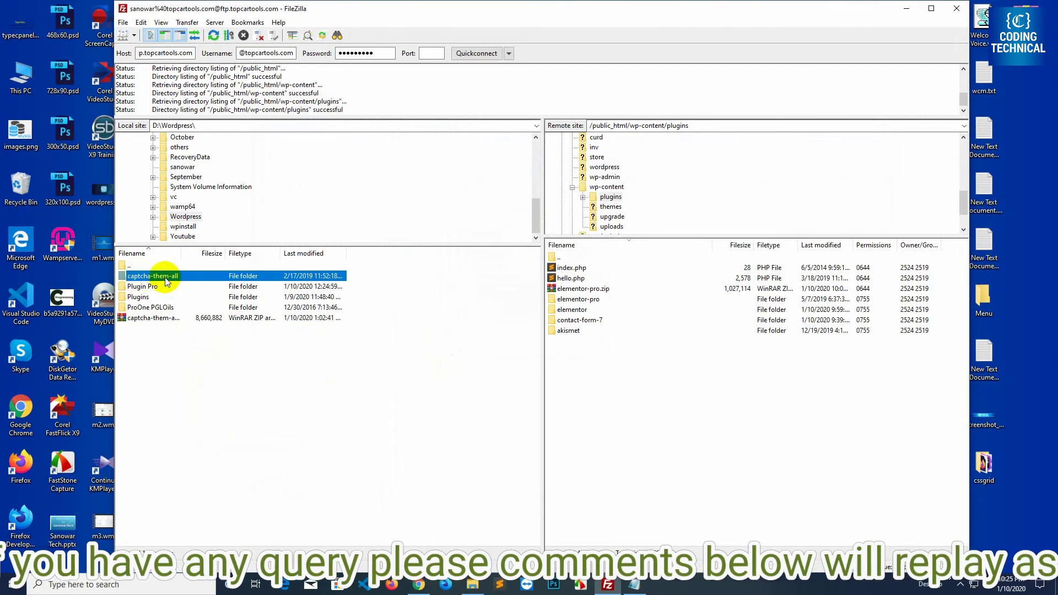
left_click_drag(166, 280, 590, 399)
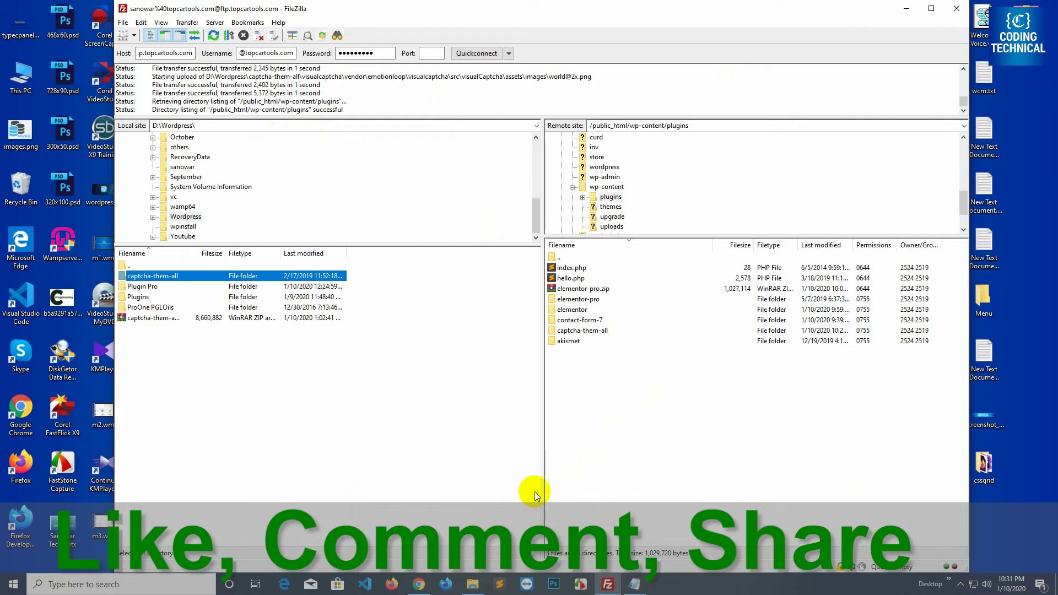
- Switch to Chrome and activate the Captcha Them All plugin from WordPress's installed plugins
left_click(420, 585)
mouse_move(126, 395)
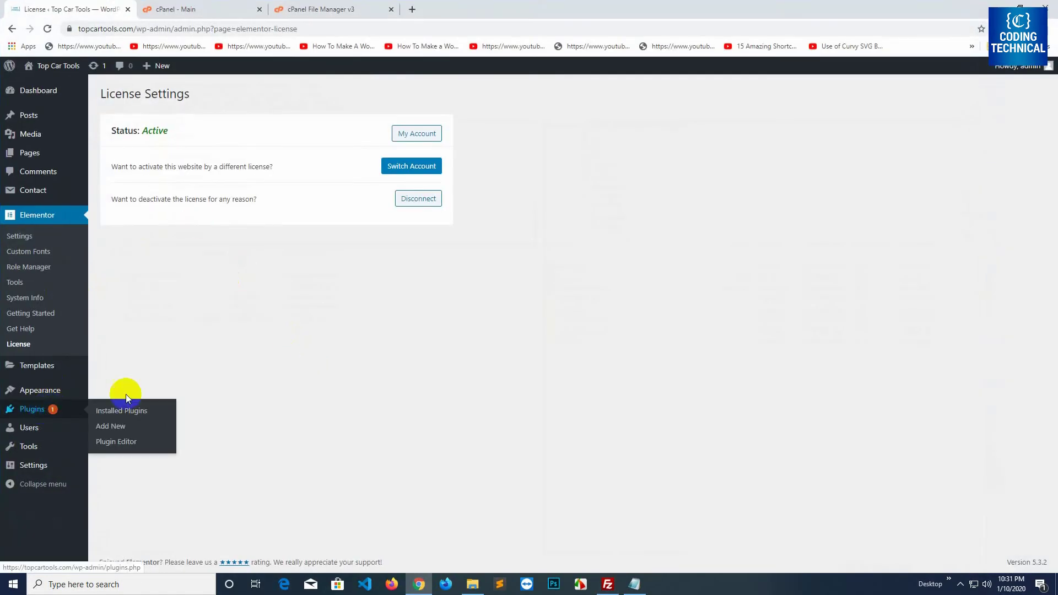
left_click(124, 412)
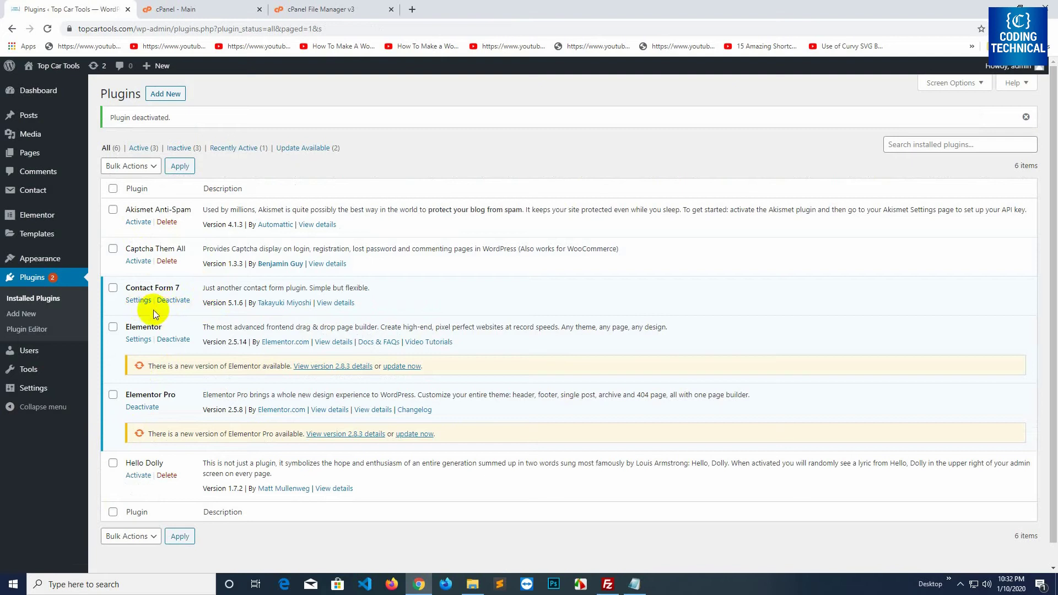
left_click(131, 263)
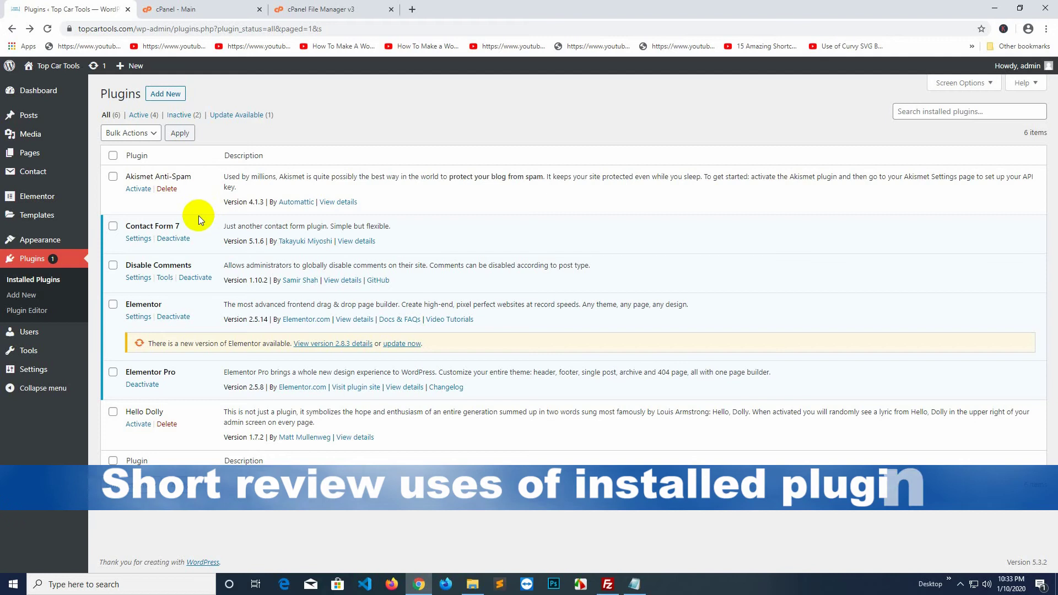
- Open the Contact Form 7 forms list and copy the shortcode of Contact form 1
left_click_drag(185, 226, 128, 226)
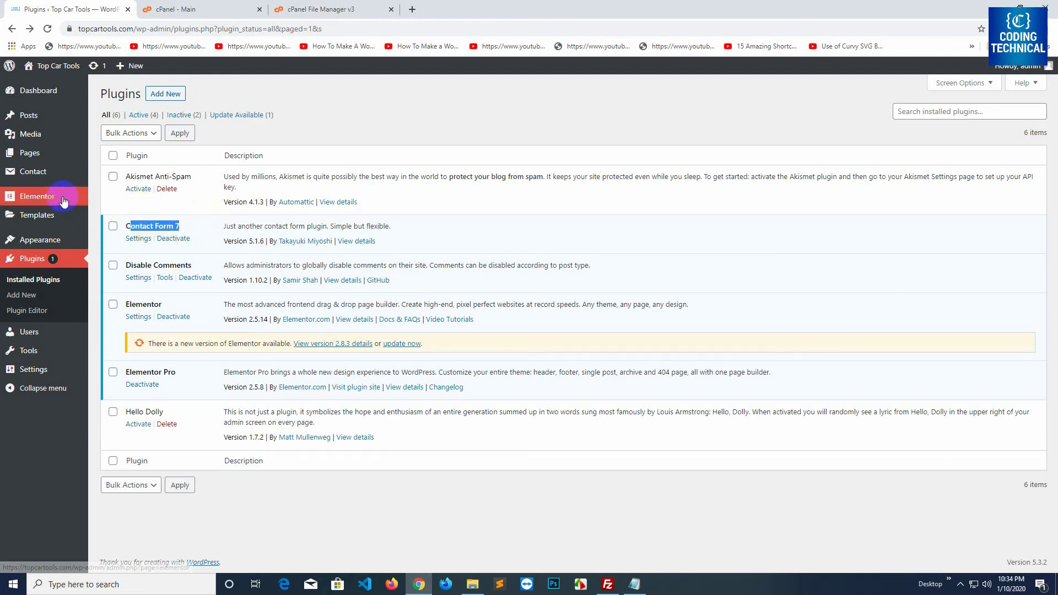
mouse_move(40, 177)
left_click(112, 178)
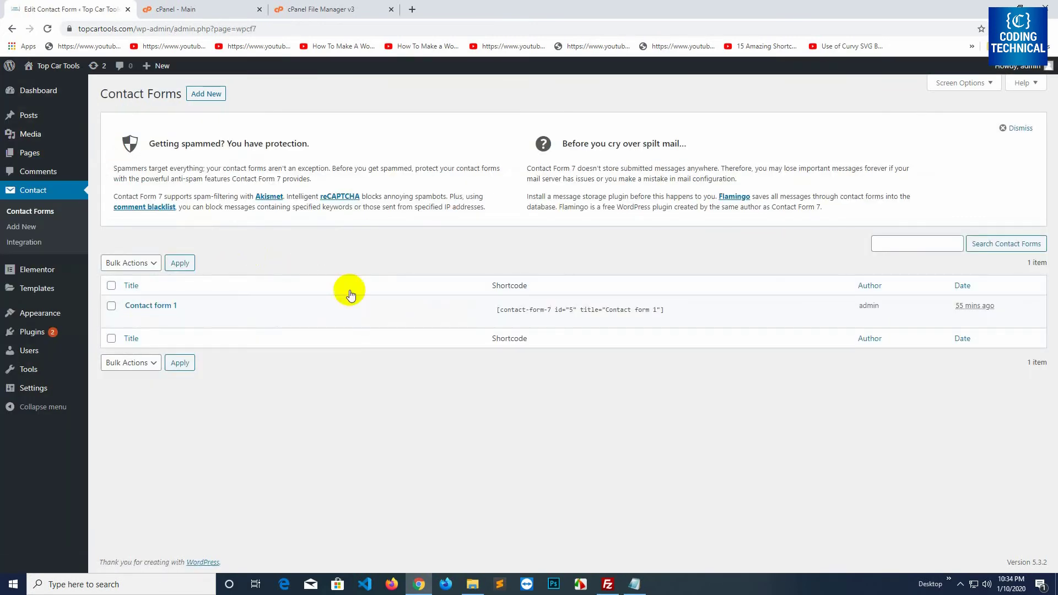
left_click(516, 310)
key("ctrl+c")
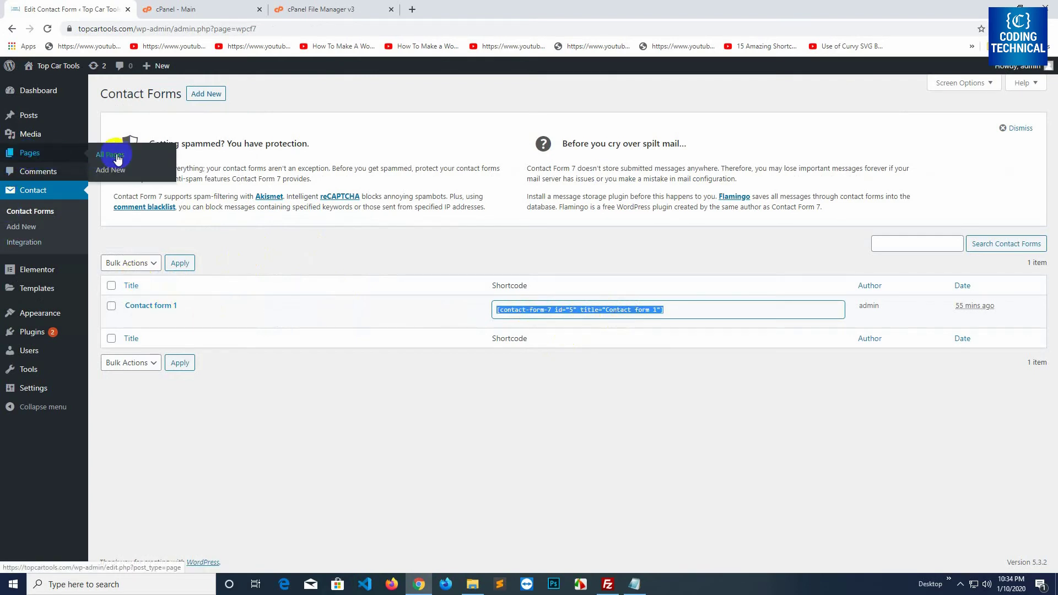
- Create a page titled Contact containing the copied Contact form 1 shortcode, and publish it
left_click(111, 155)
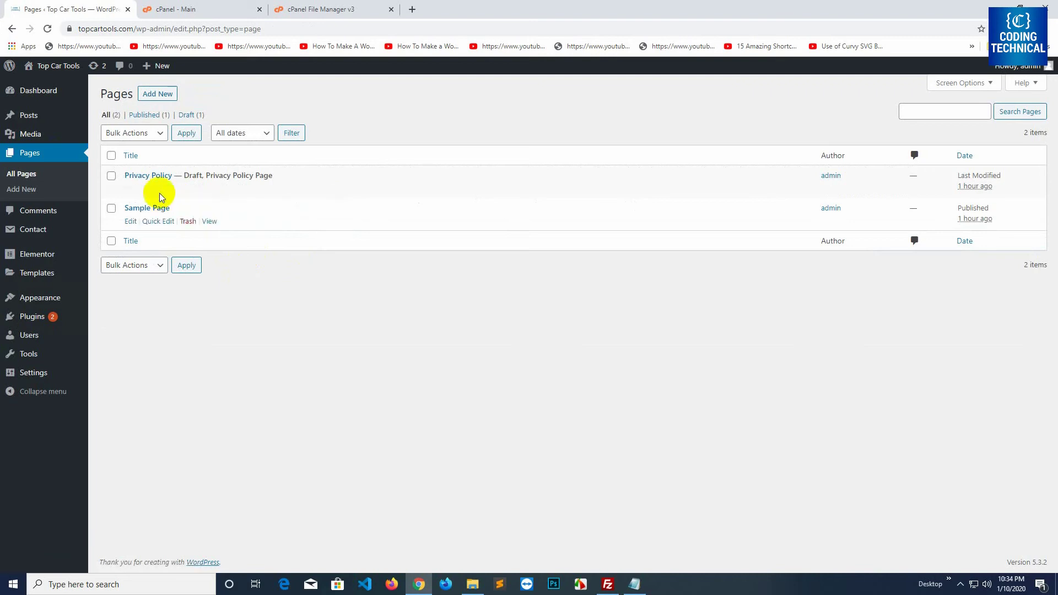
left_click(158, 95)
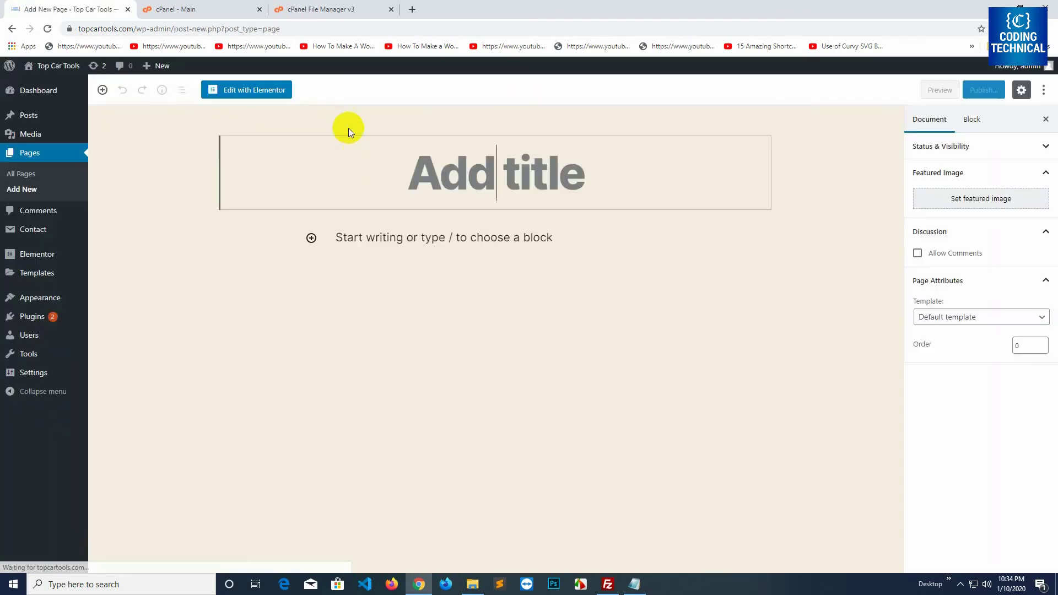
type("Contact")
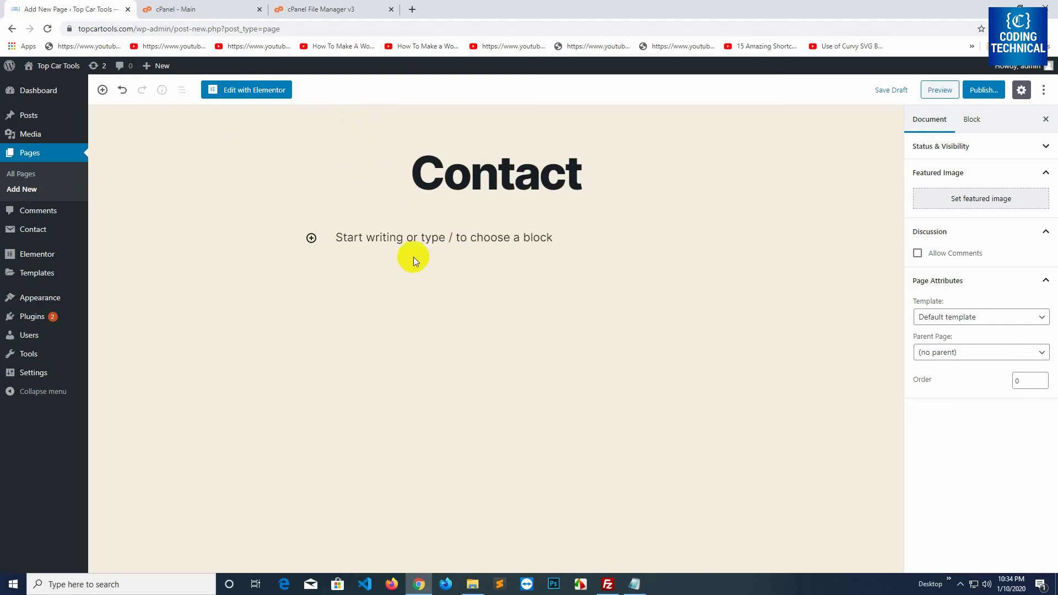
left_click(386, 241)
key("ctrl+v")
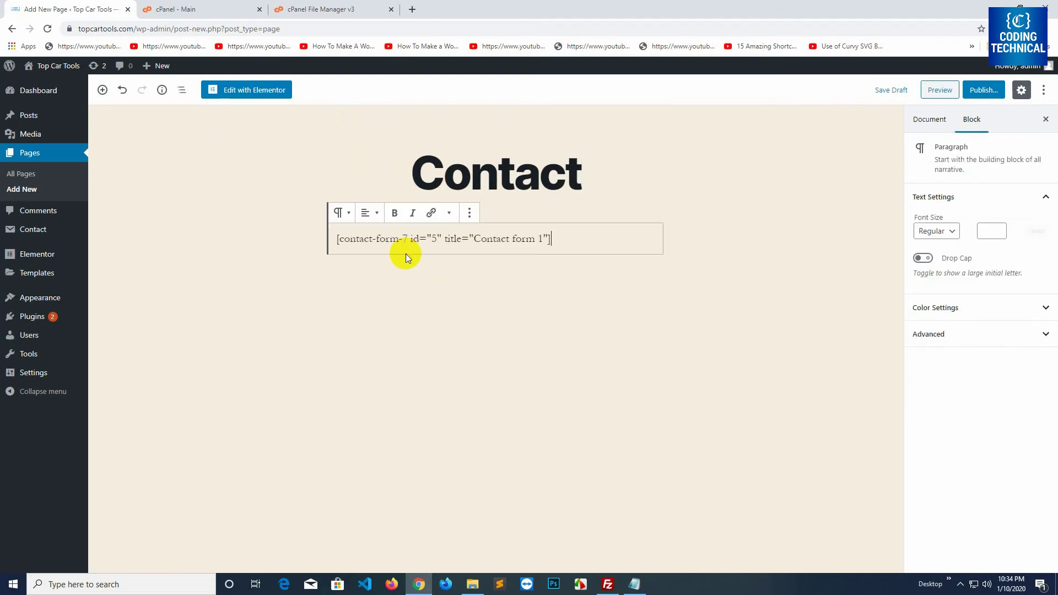
left_click(983, 91)
left_click(990, 91)
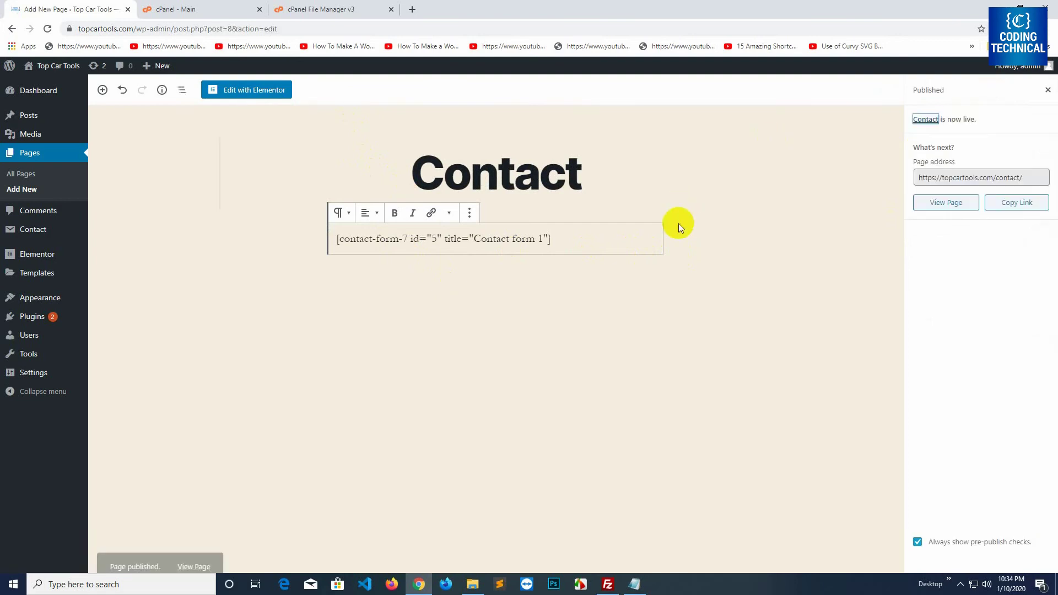
- View the published Contact page in a new browser tab, check its contact form, and close the tab
left_click(192, 549, "ctrl")
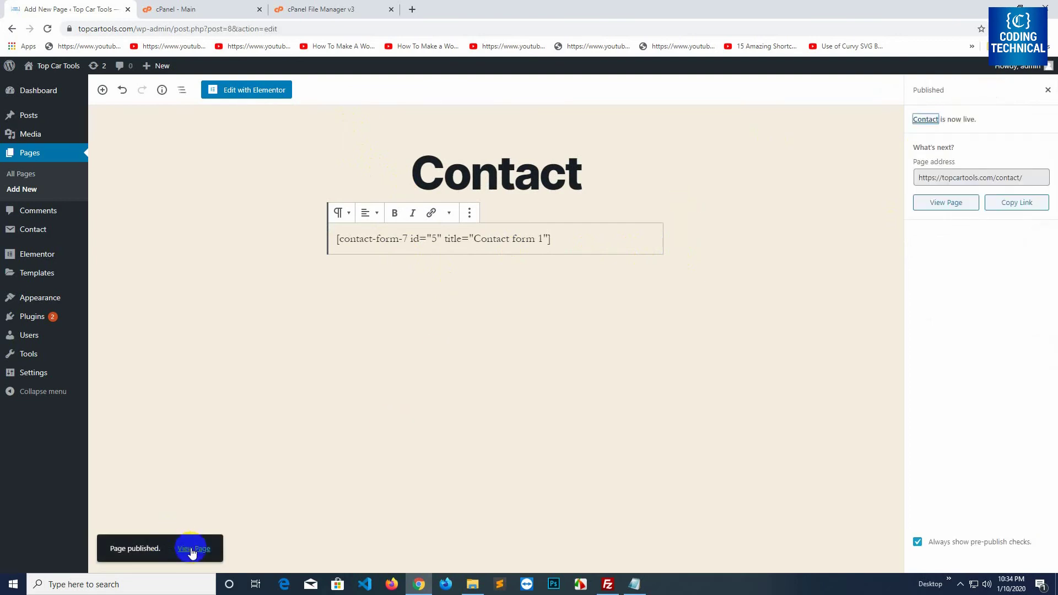
left_click(177, 10)
scroll(449, 321, "down", 2)
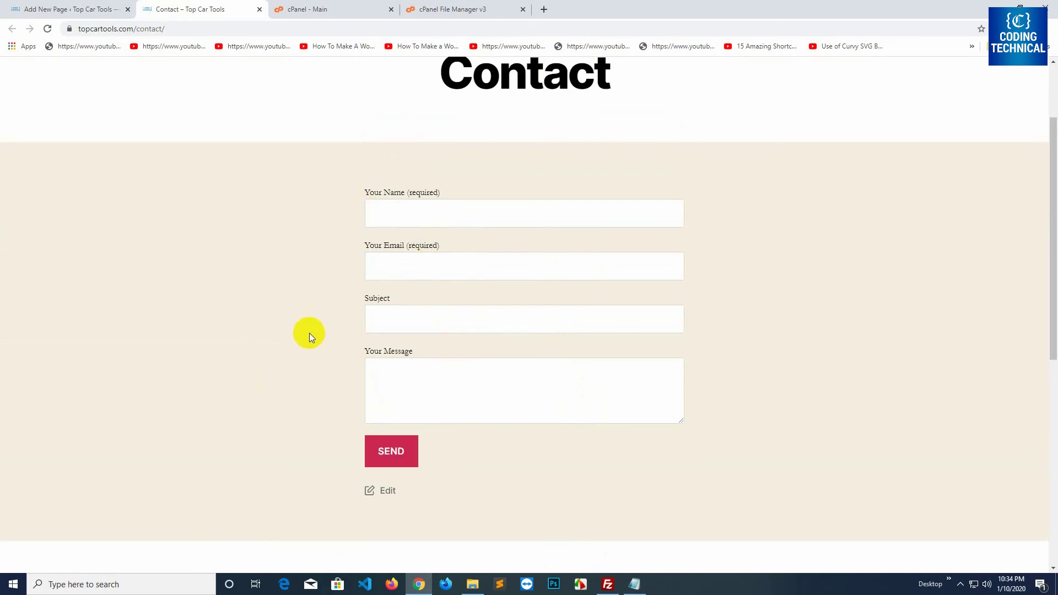
scroll(309, 333, "up", 2)
scroll(275, 143, "down", 2)
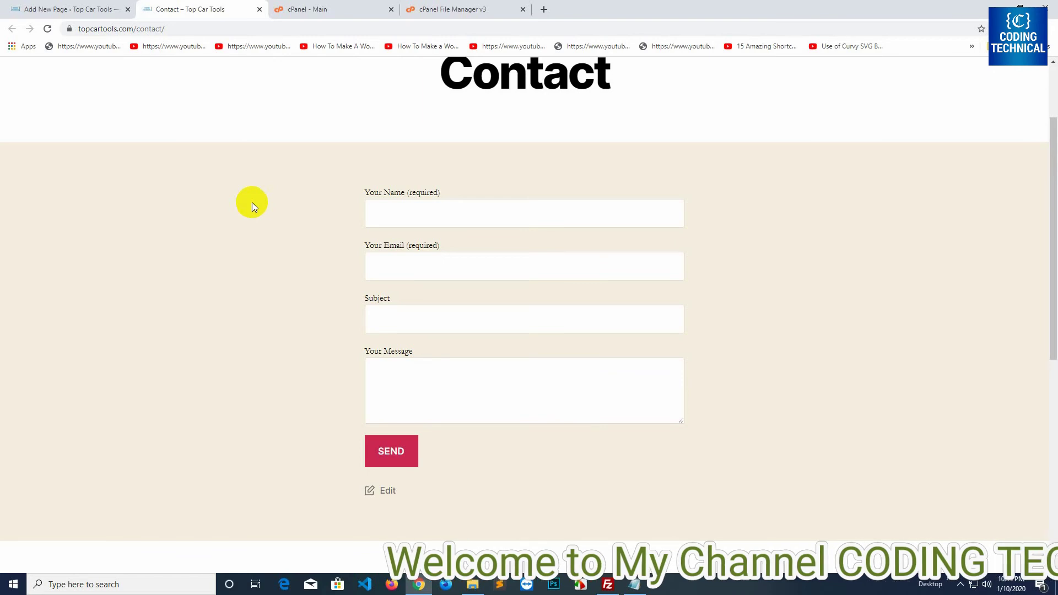
scroll(320, 196, "up", 2)
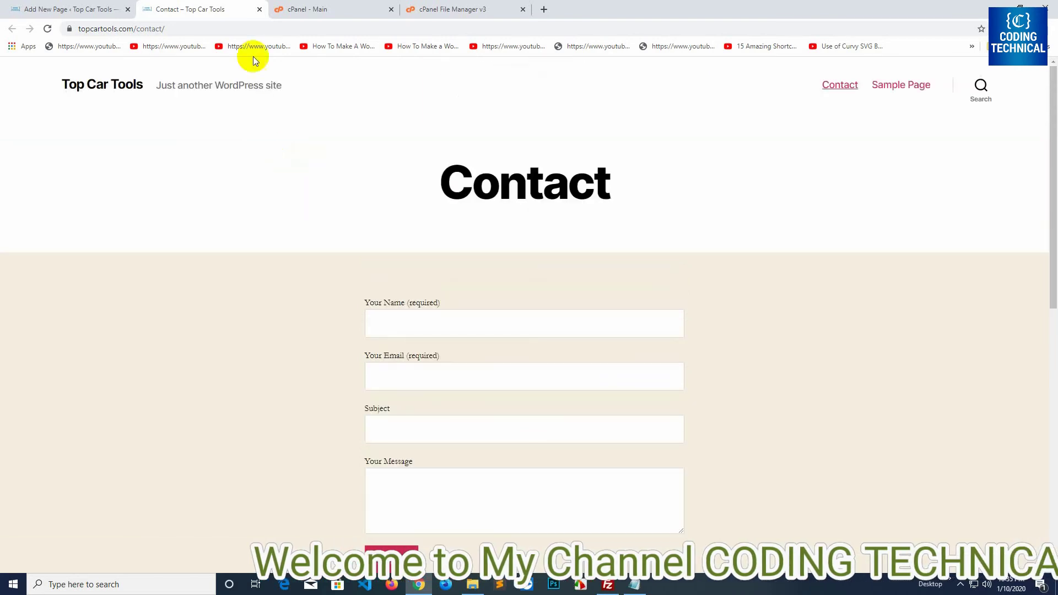
left_click(259, 10)
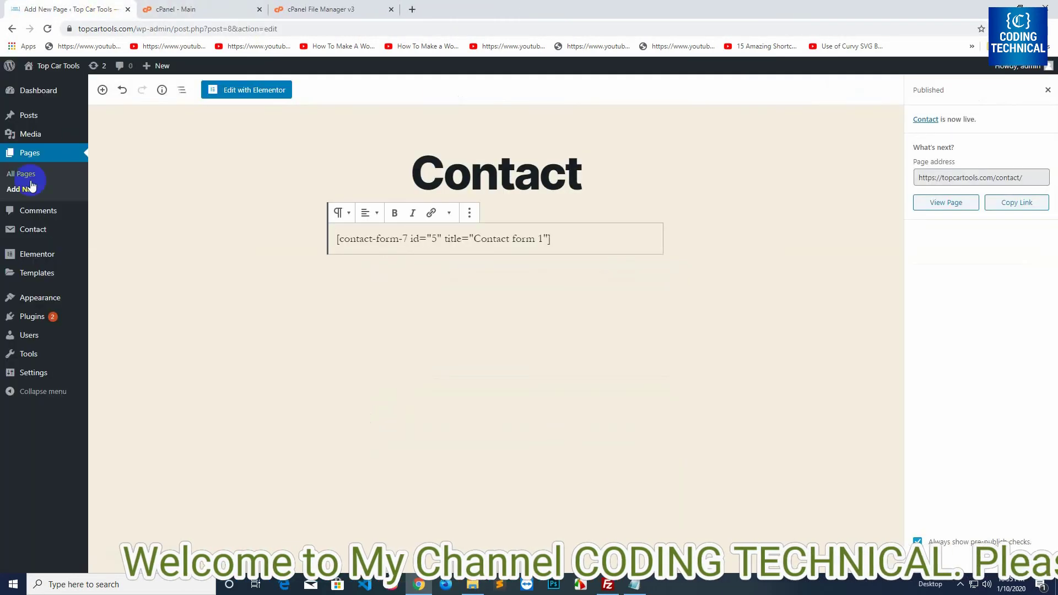
- Open the Contact page from the site's pages for editing with Elementor
mouse_move(18, 316)
left_click(109, 318)
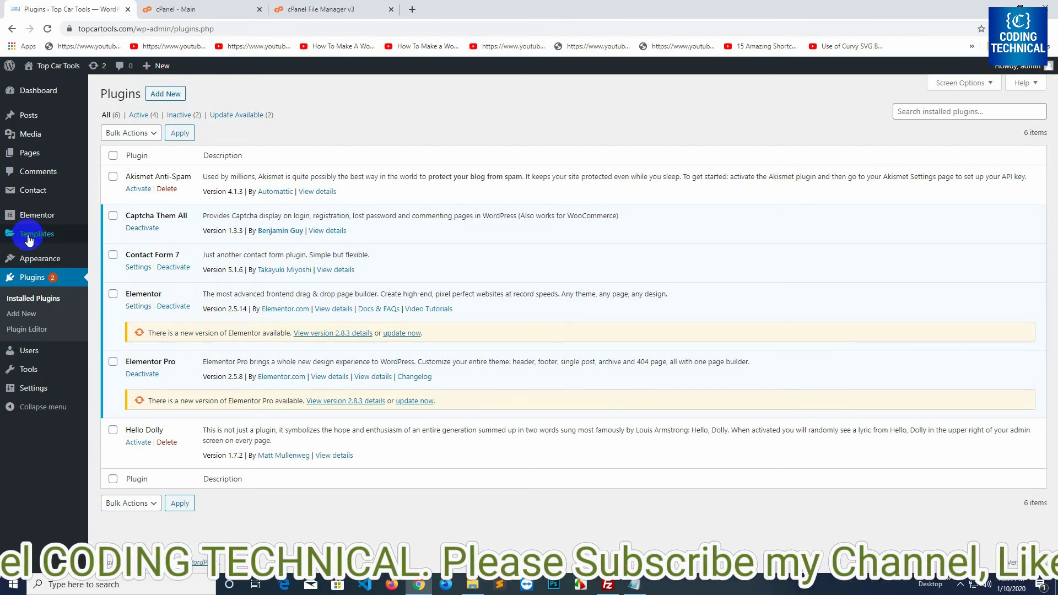
mouse_move(30, 218)
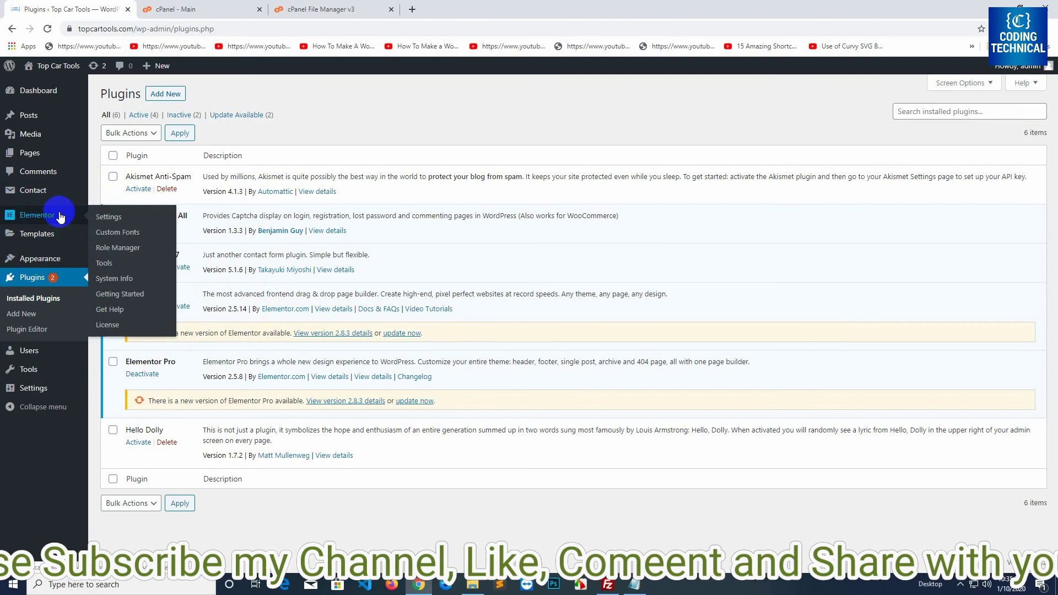
mouse_move(30, 153)
left_click(113, 159)
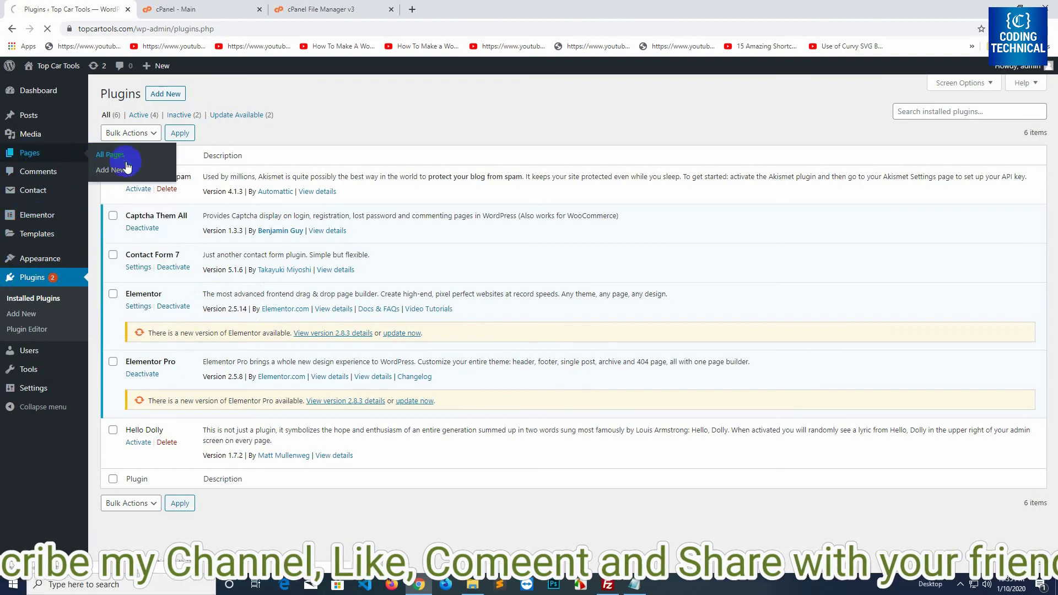
left_click(142, 176)
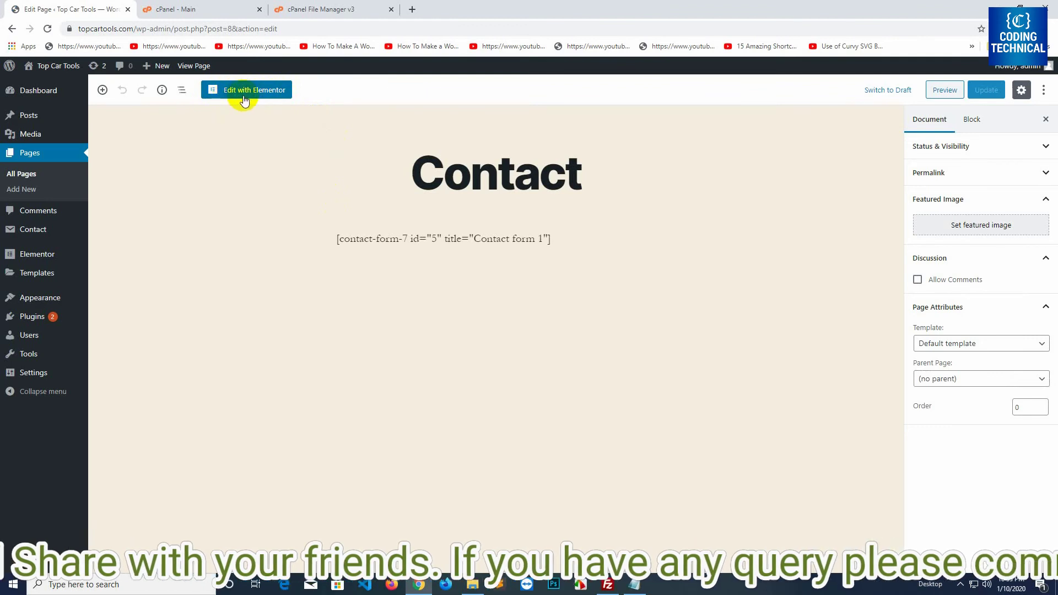
left_click(244, 99)
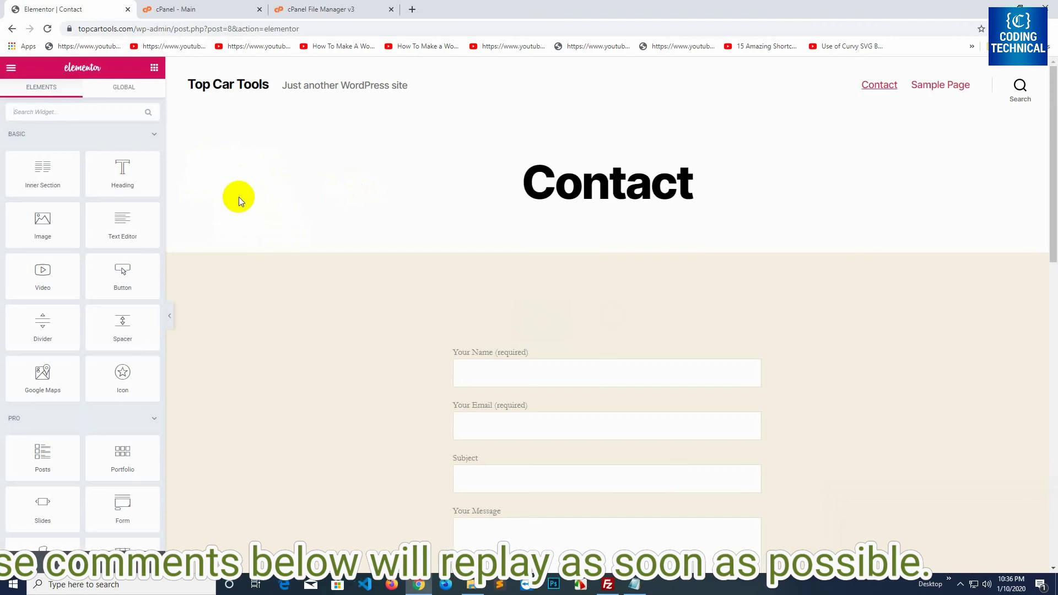
- Add a new single-column section below the contact form on the Contact page
left_click_drag(52, 176, 162, 215)
scroll(475, 257, "down", 14)
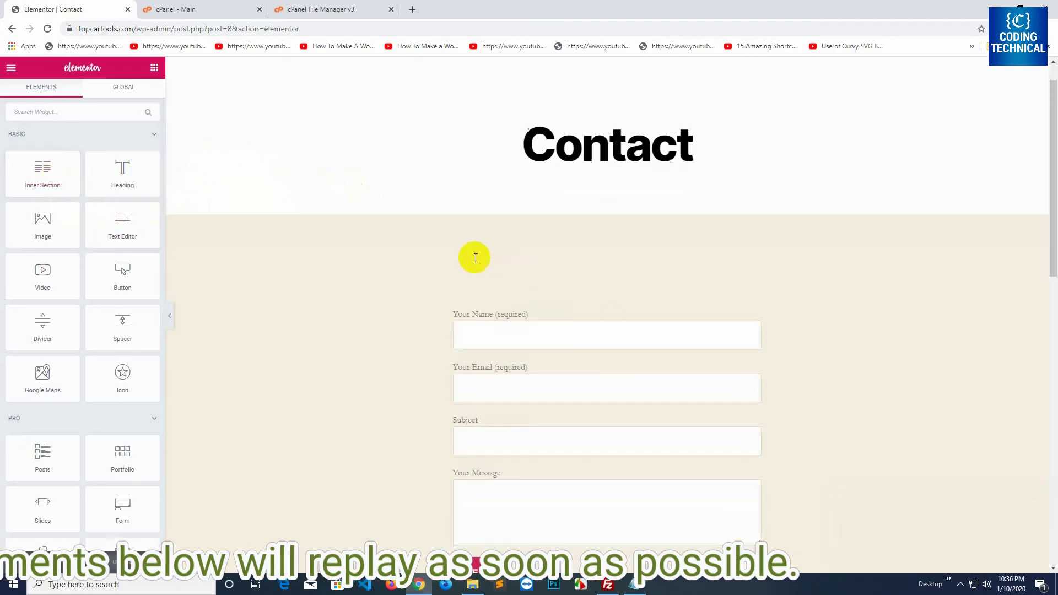
scroll(561, 200, "up", 3)
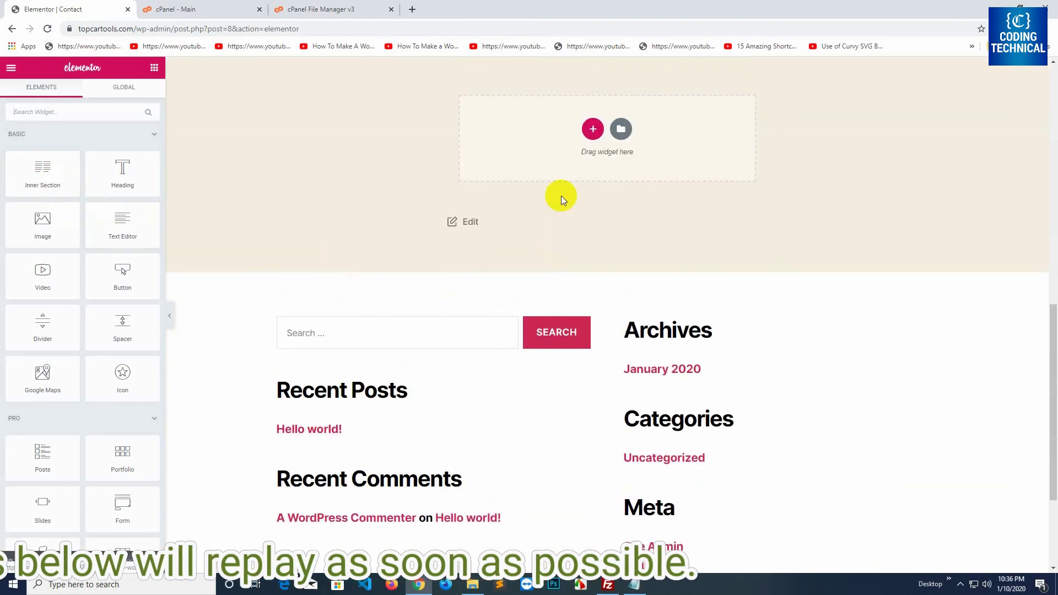
left_click(591, 132)
left_click(494, 159)
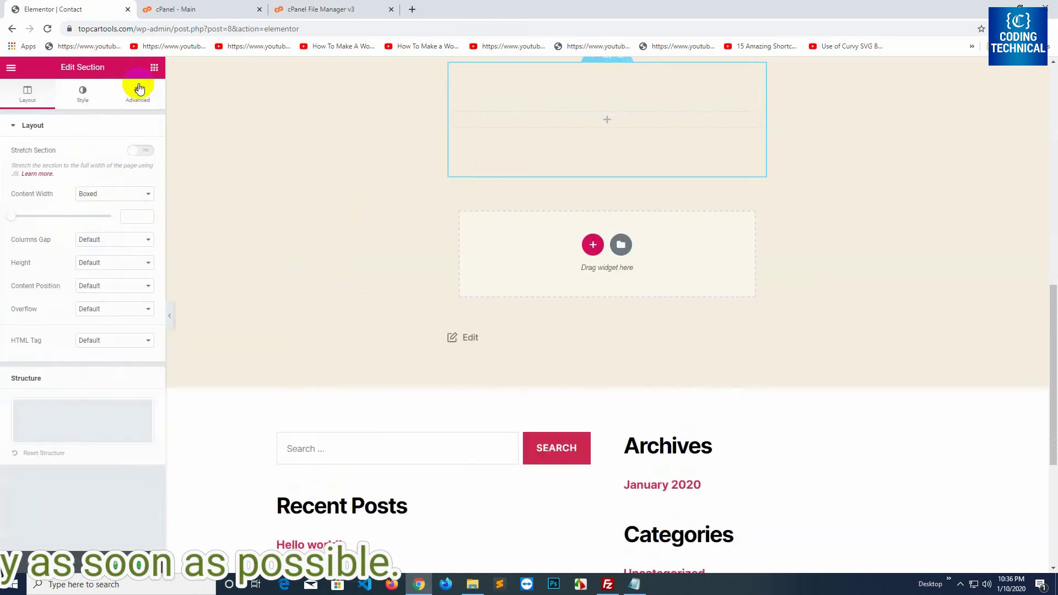
- Place a Heading widget in the new section and set its text to "Coding Technecal"
left_click(154, 68)
left_click_drag(122, 182, 573, 136)
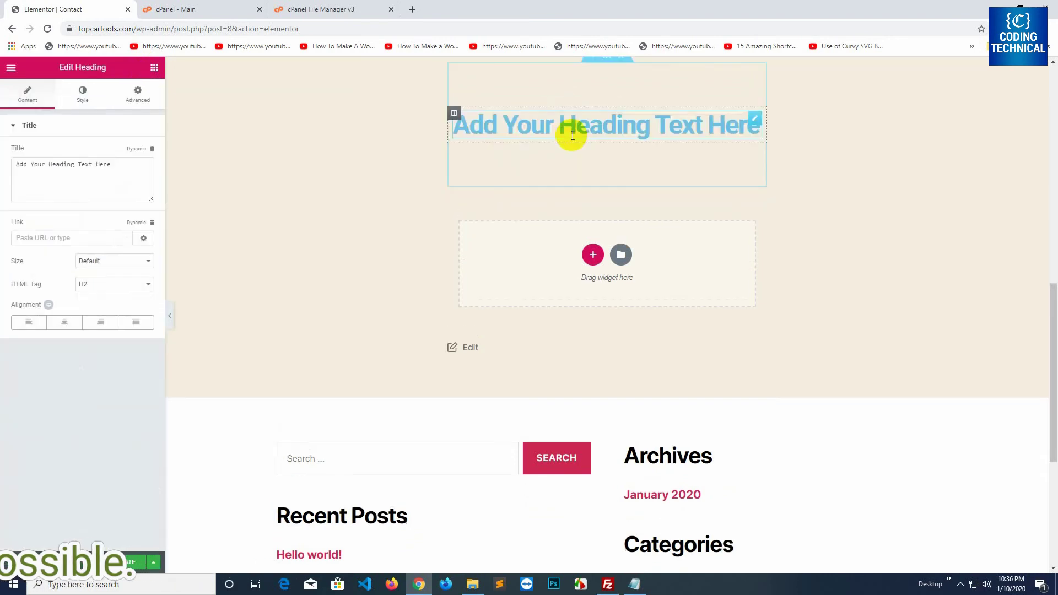
triple_click(533, 124)
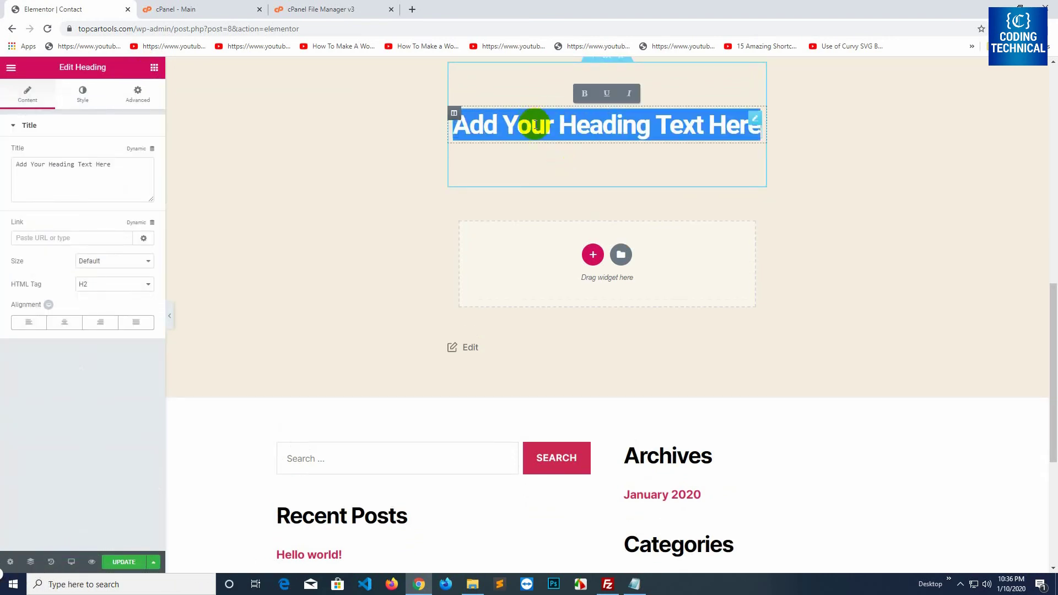
type("Coding")
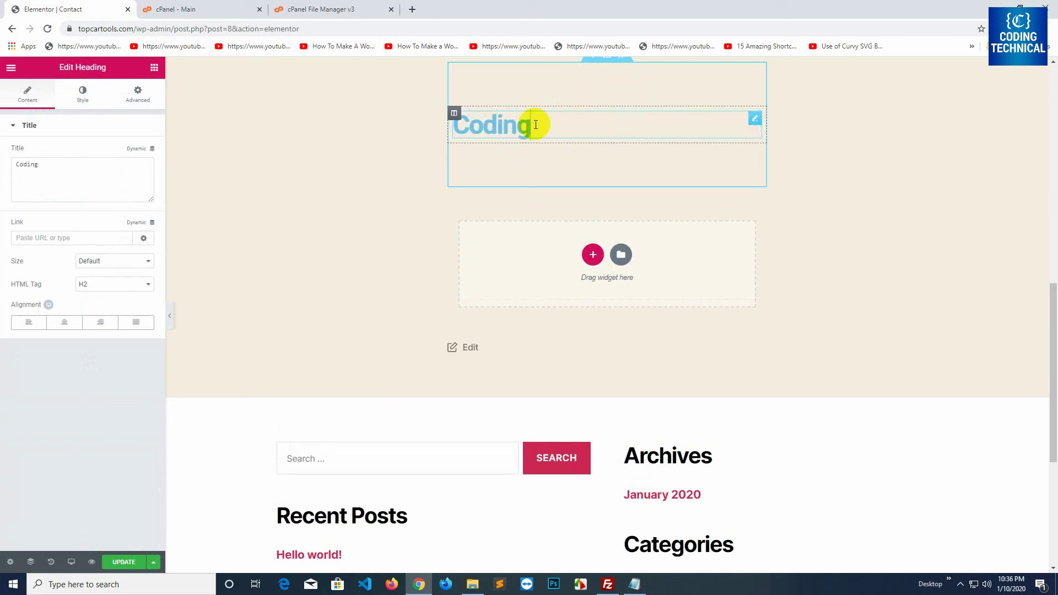
type(" Technecal")
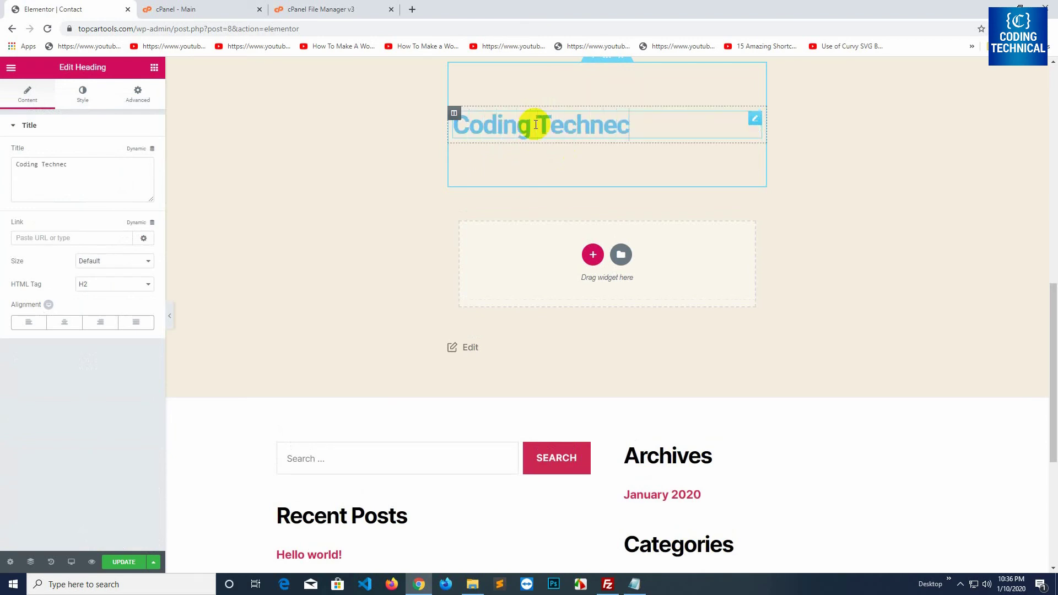
- Change the "Coding Technecal" heading's text color to the green preset #61ce70 and update the Contact page
double_click(618, 128)
left_click(544, 123)
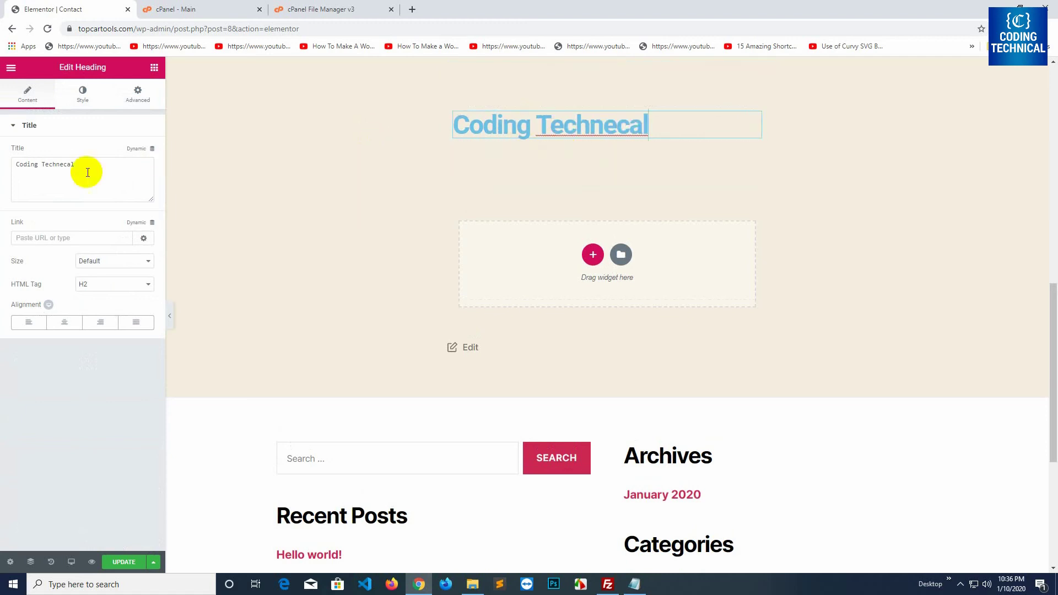
left_click(80, 94)
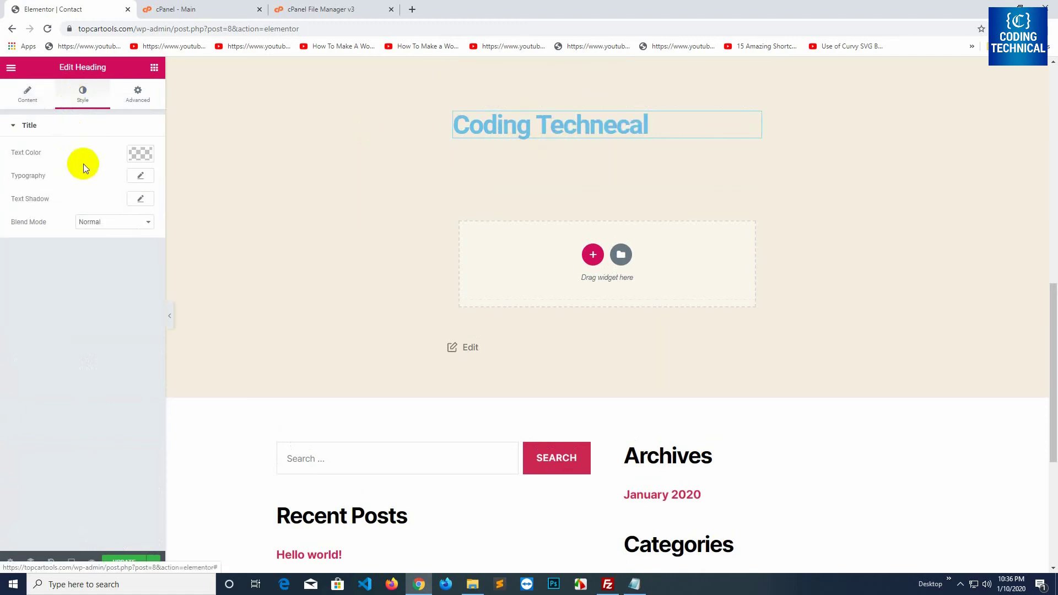
left_click(147, 155)
left_click(59, 290)
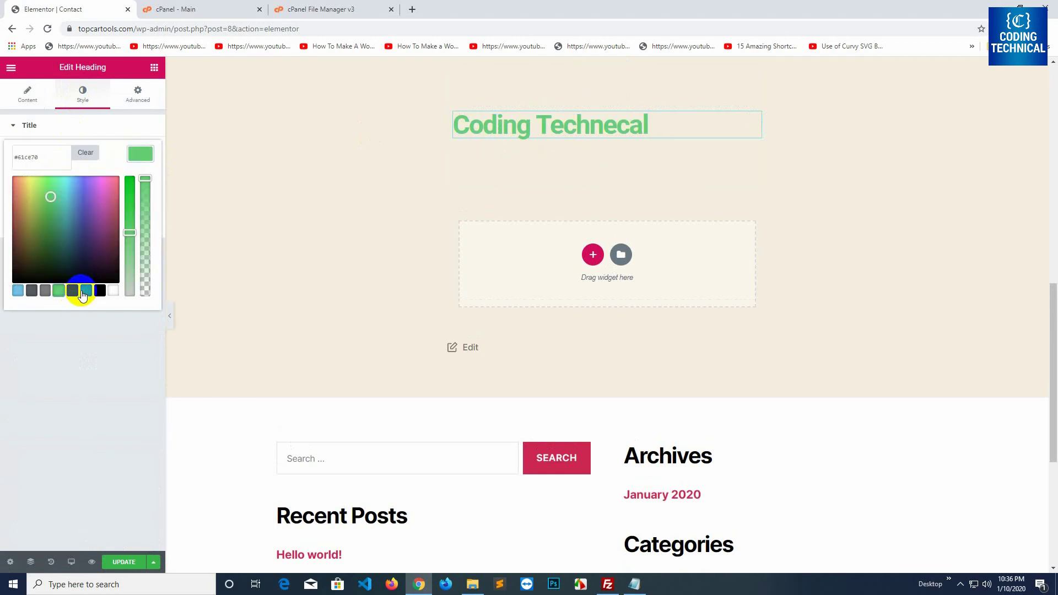
left_click(195, 246)
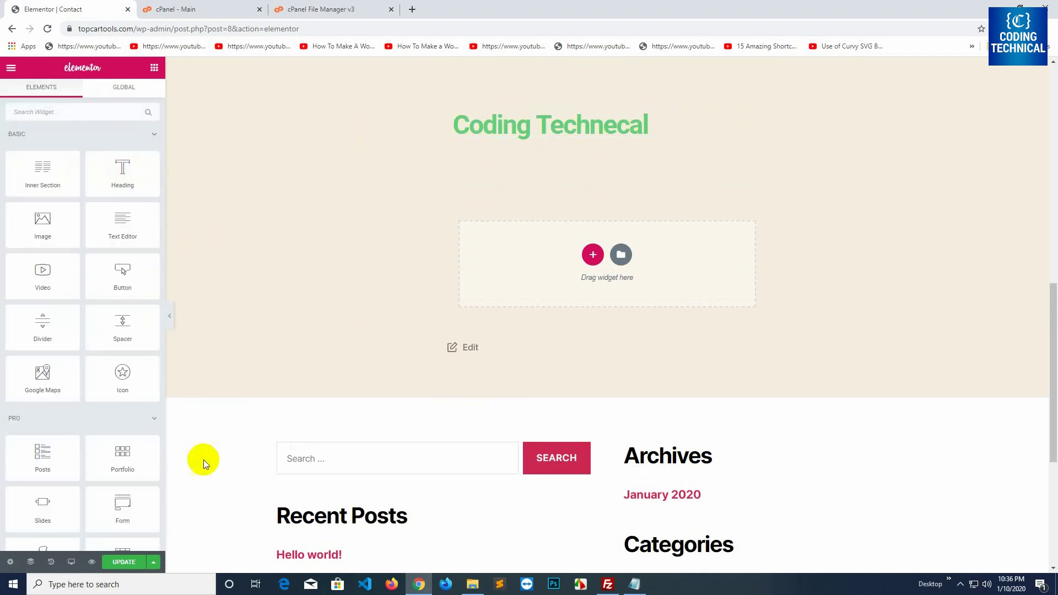
left_click(124, 563)
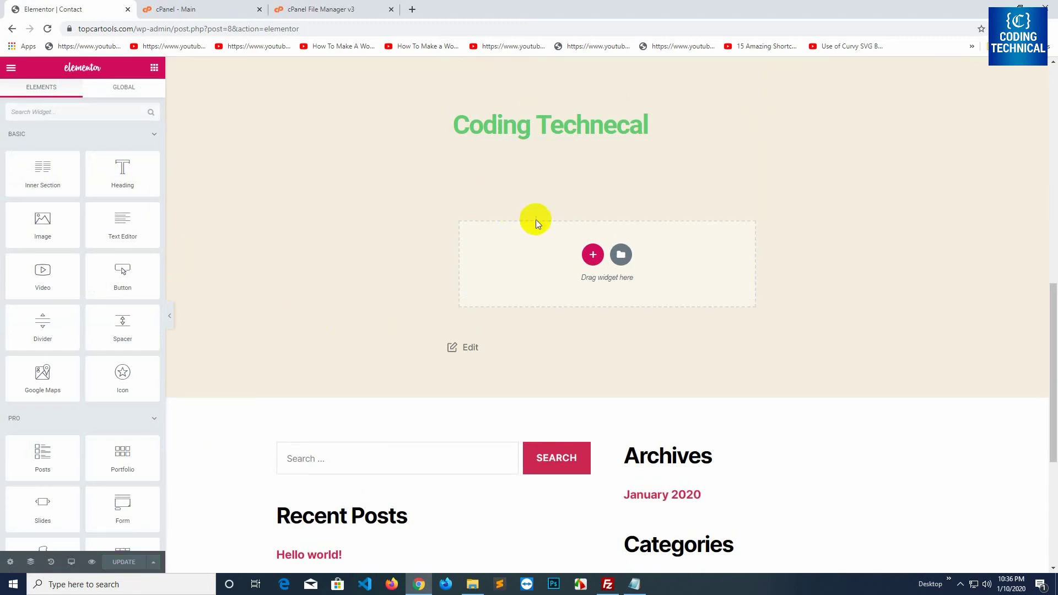
scroll(313, 110, "up", 2)
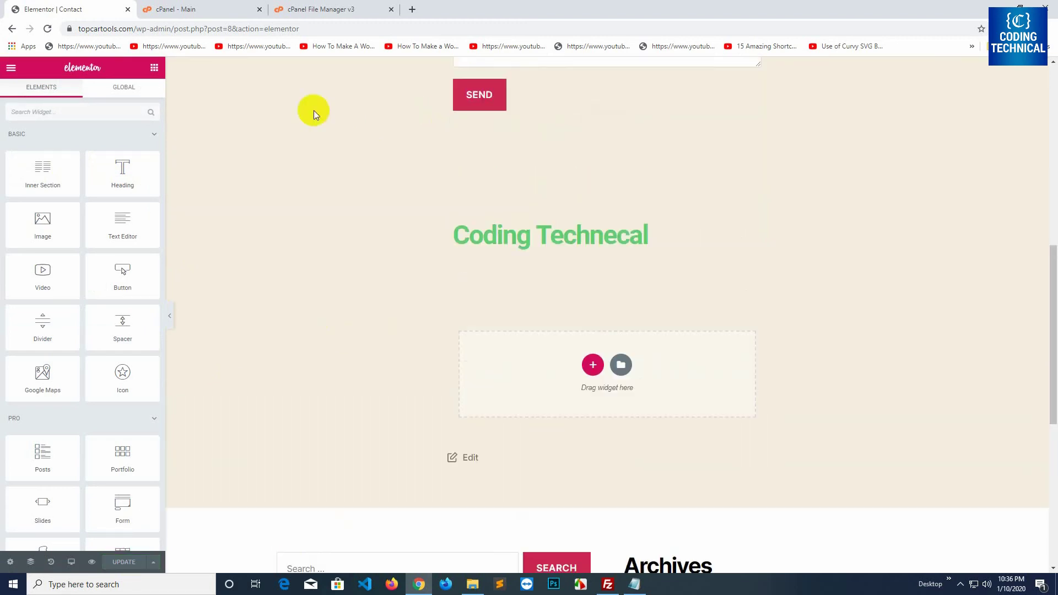
- Leave the Elementor editor and check the Elementor Pro entry among the site's installed plugins
left_click(13, 29)
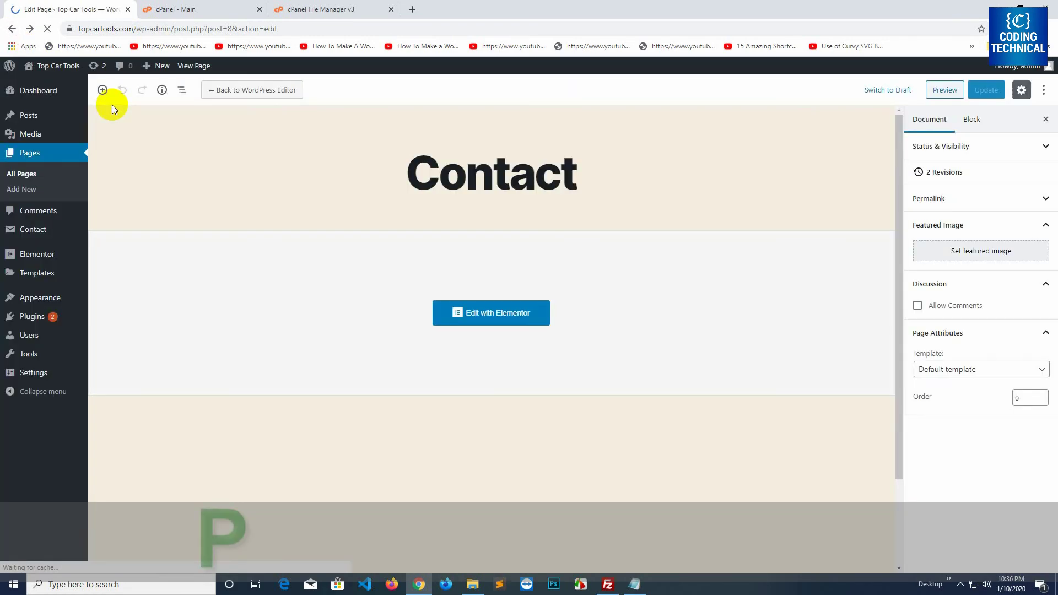
mouse_move(50, 305)
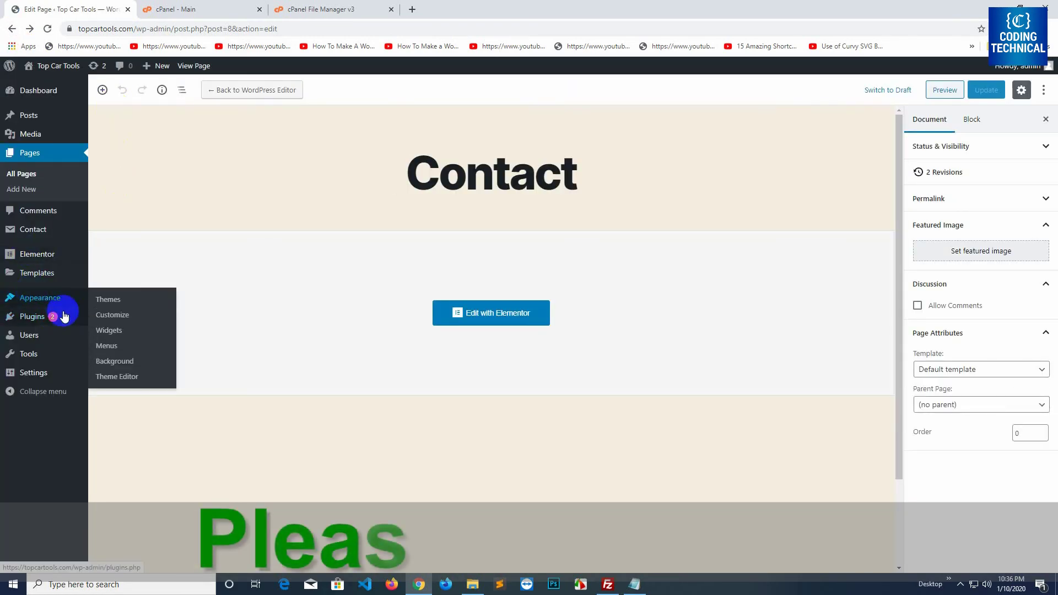
left_click(37, 318)
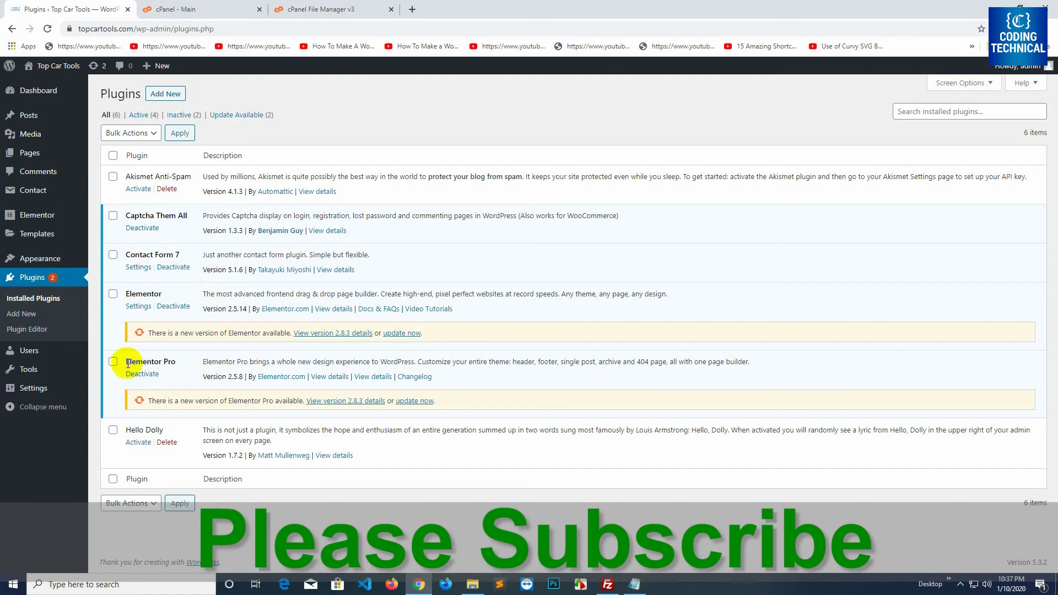
left_click(163, 369)
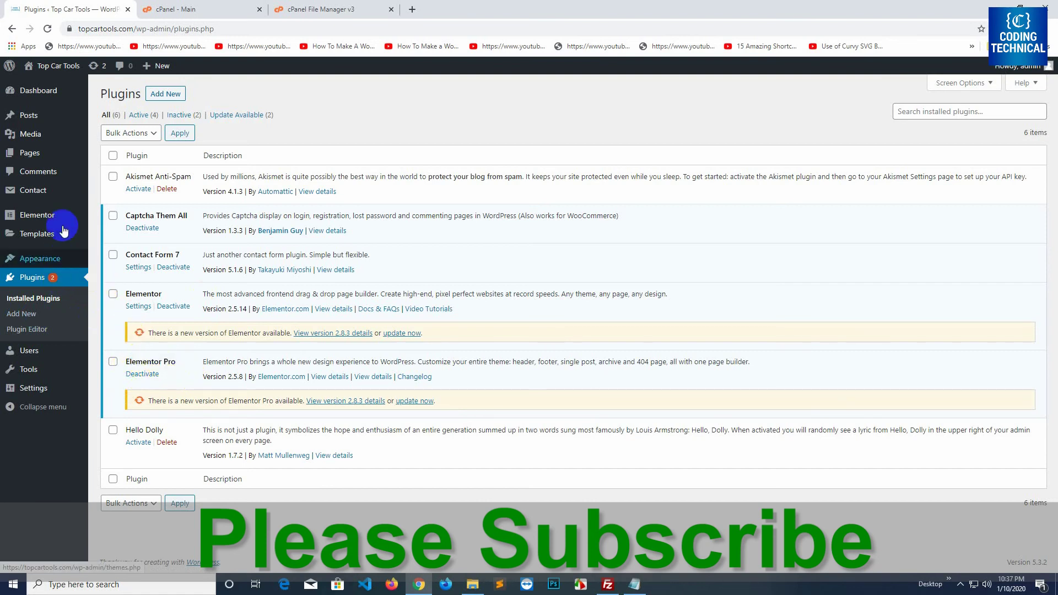
- Reopen the Contact page from the site's page list in the Elementor editor
mouse_move(39, 219)
left_click(33, 193)
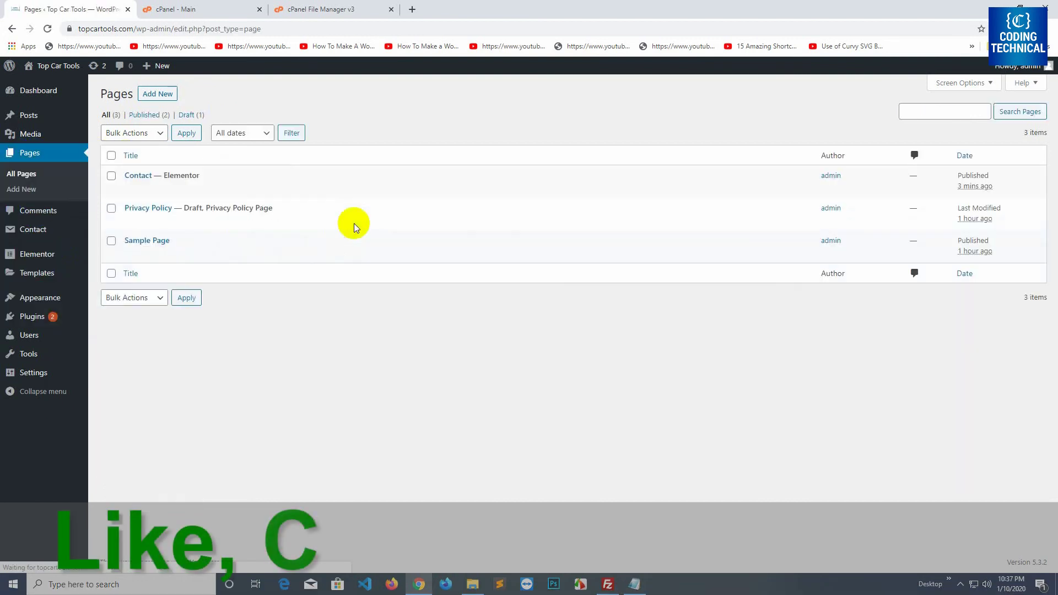
left_click(138, 172)
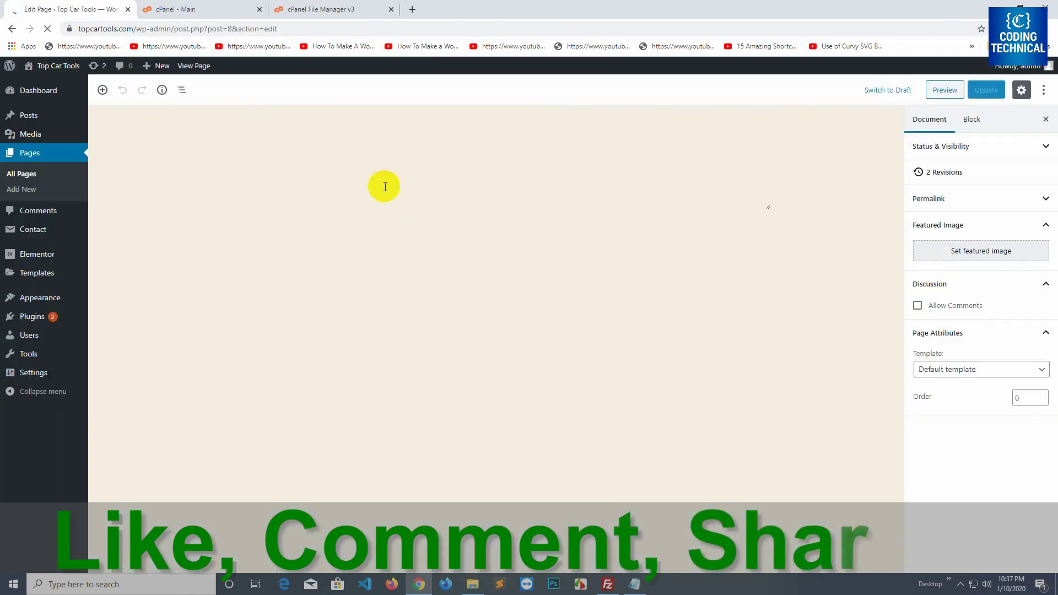
left_click(457, 320)
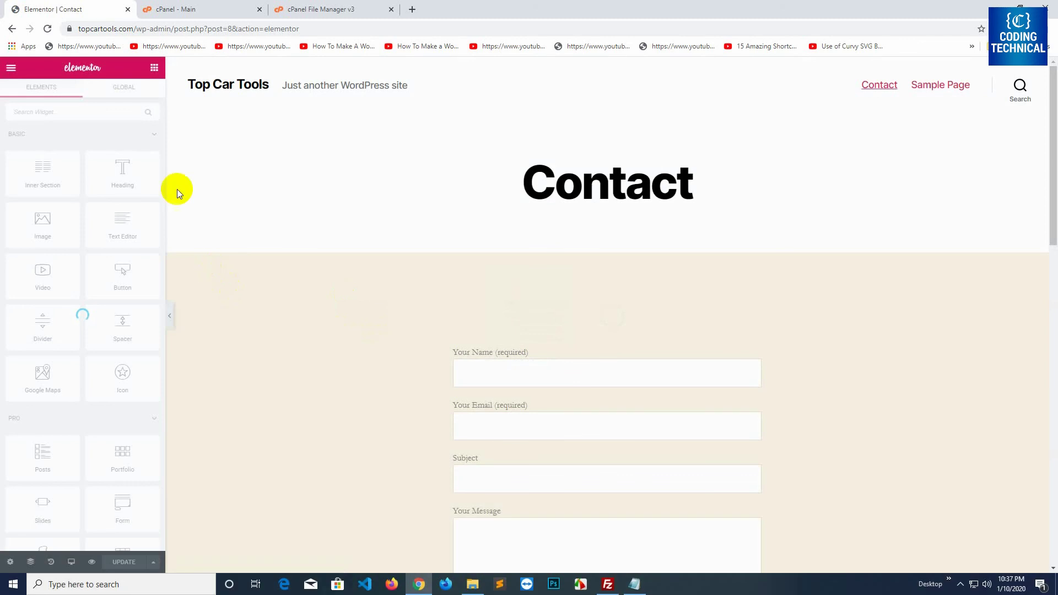
- Collapse the Basic widgets and examine the Pro widgets that Elementor offers for the Contact page
left_click(156, 137)
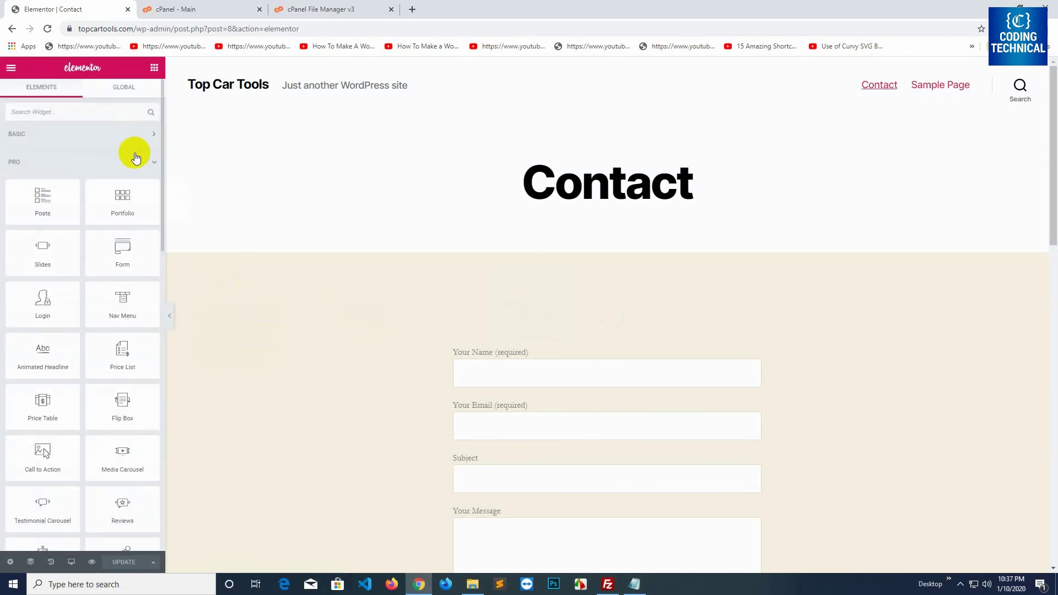
left_click(154, 164)
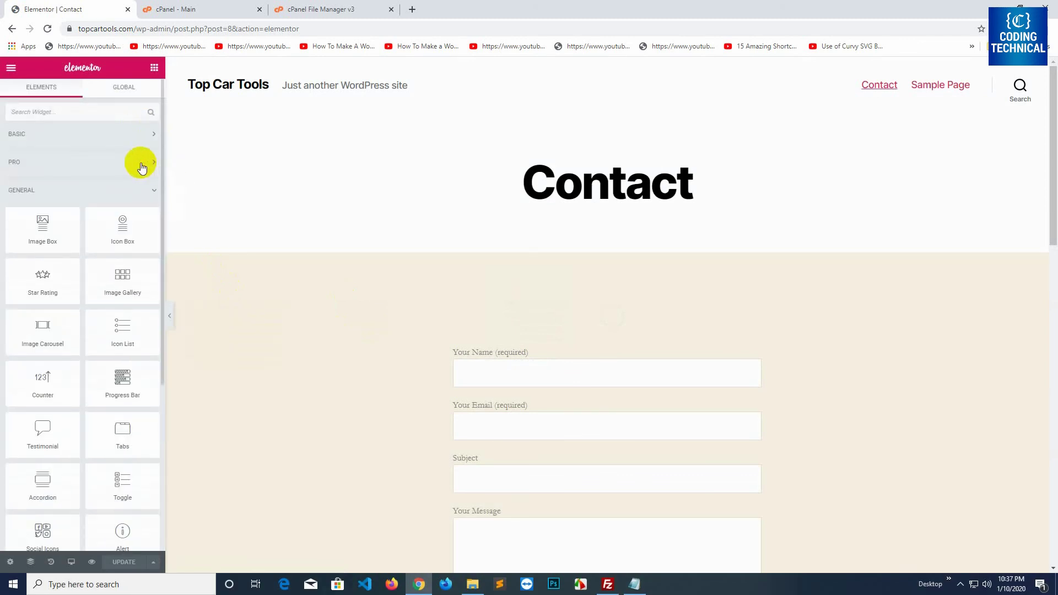
left_click(154, 164)
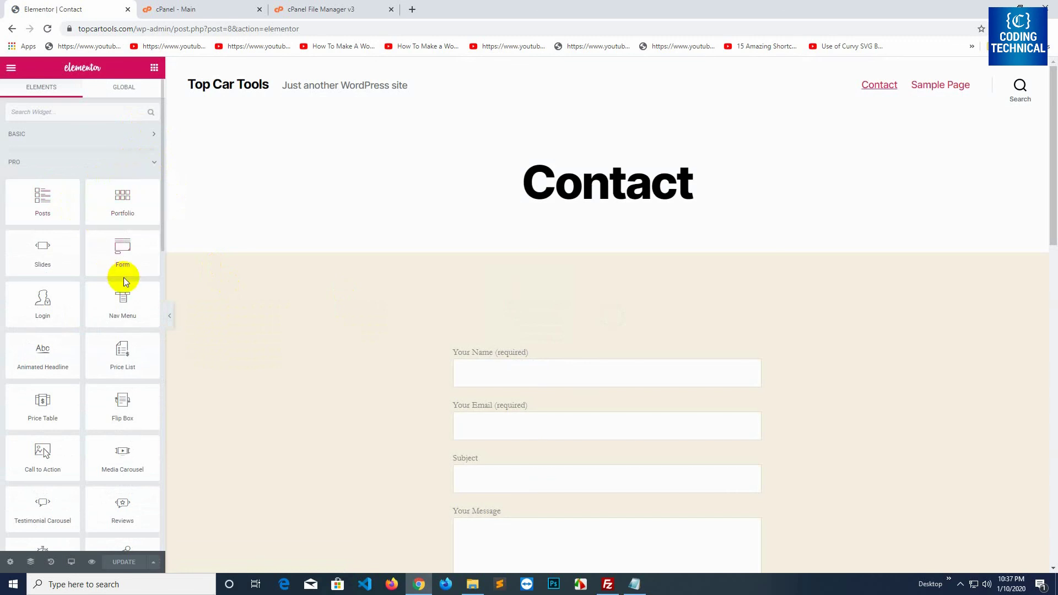
scroll(83, 430, "down", 14)
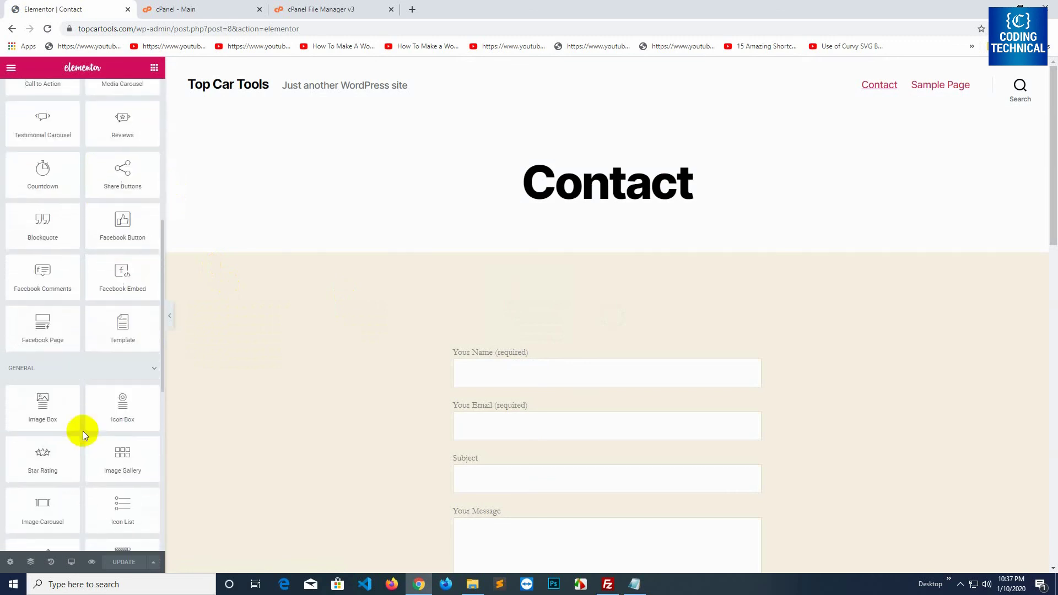
scroll(88, 397, "up", 9)
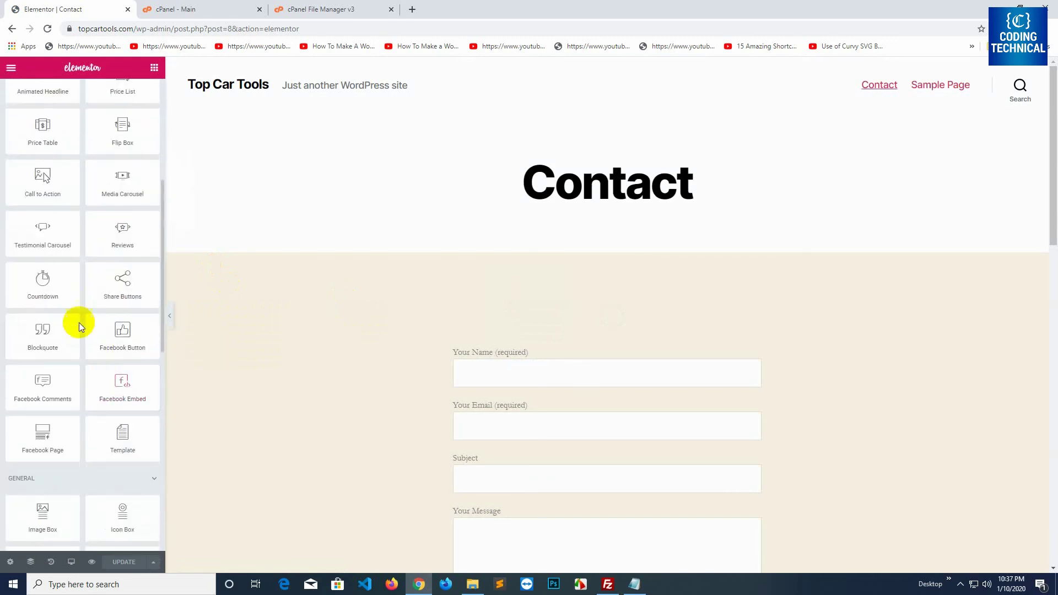
scroll(72, 364, "up", 5)
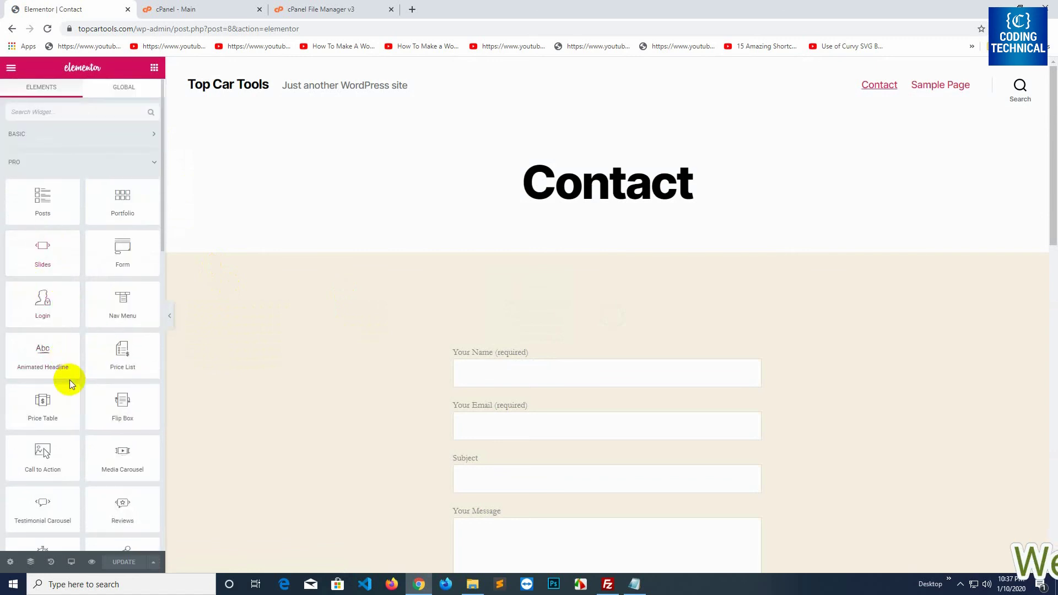
scroll(80, 394, "down", 1)
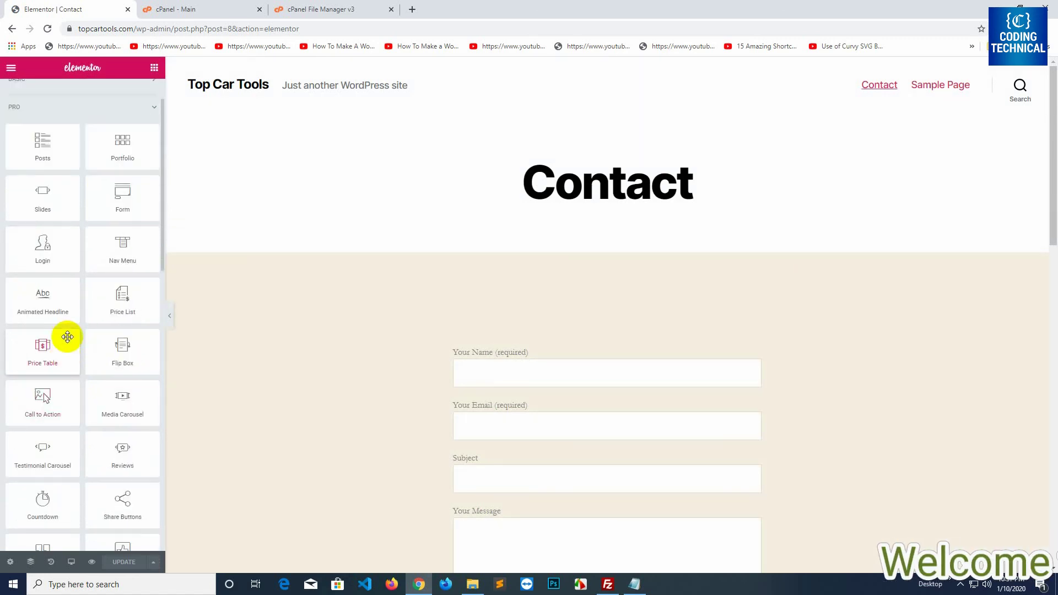
scroll(350, 316, "down", 12)
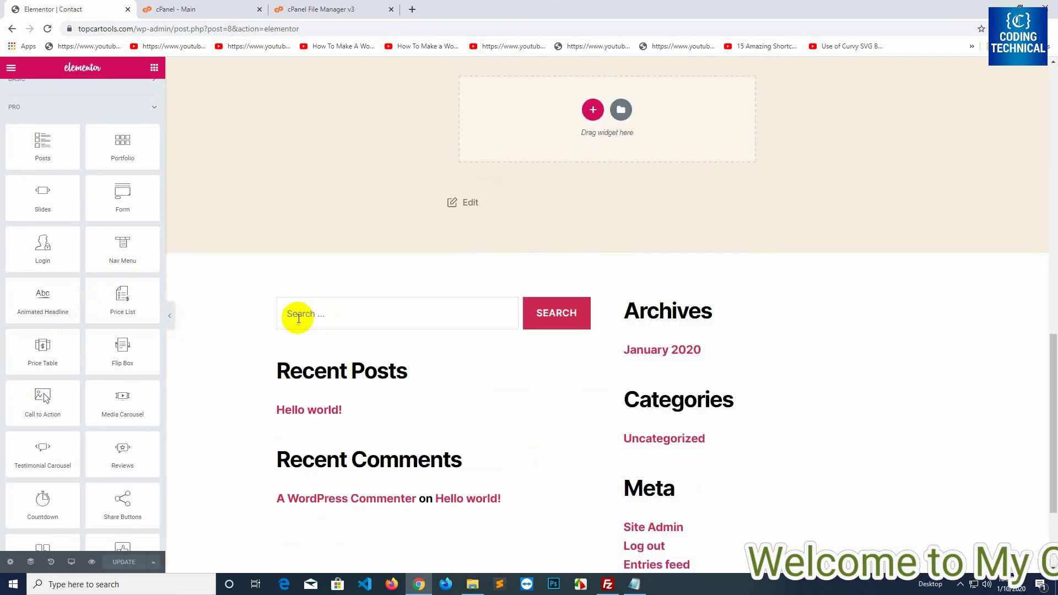
scroll(297, 307, "up", 7)
- Exit the Elementor editor and return to the list of installed plugins
left_click(13, 29)
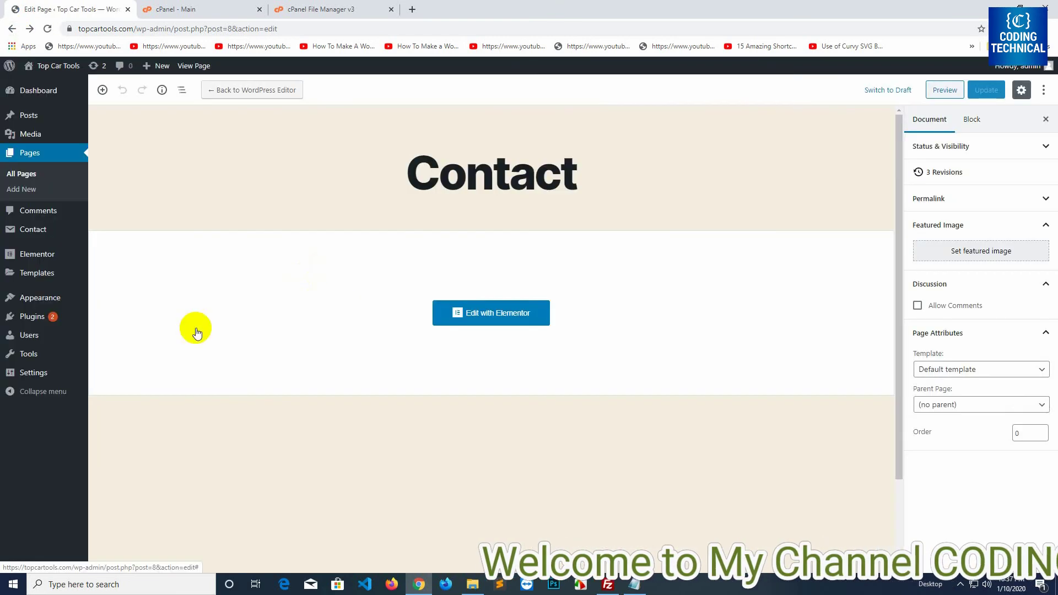
mouse_move(22, 316)
left_click(110, 323)
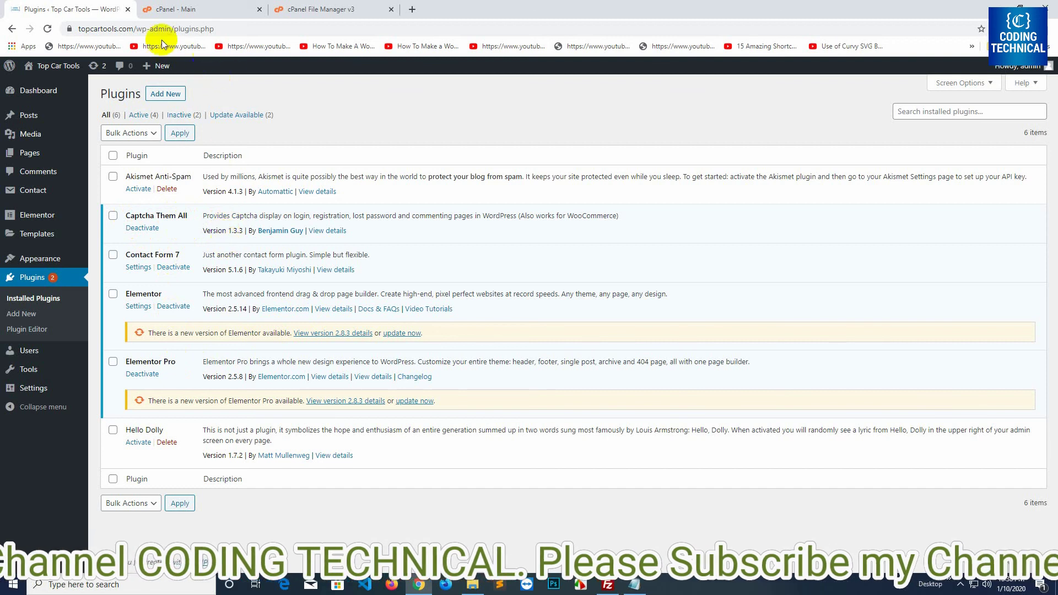
double_click(135, 30)
key("ctrl+c")
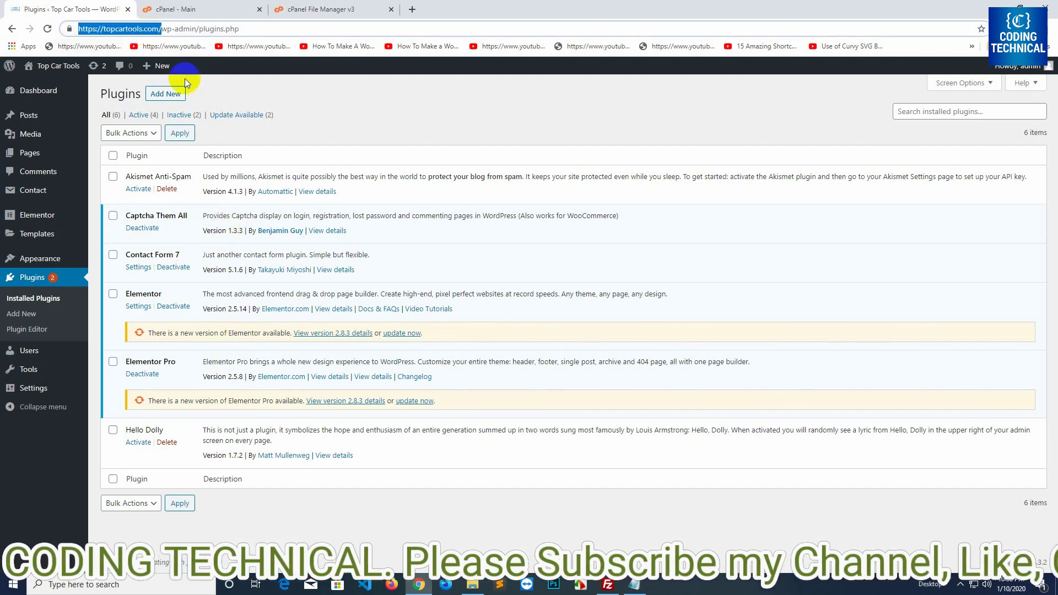
left_click(391, 583)
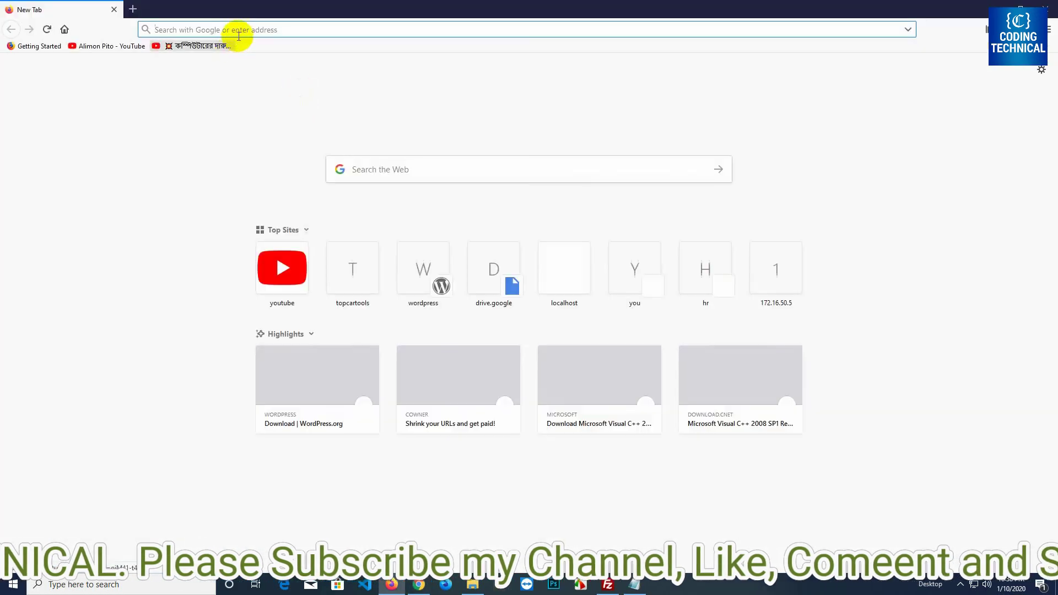
key("ctrl+v")
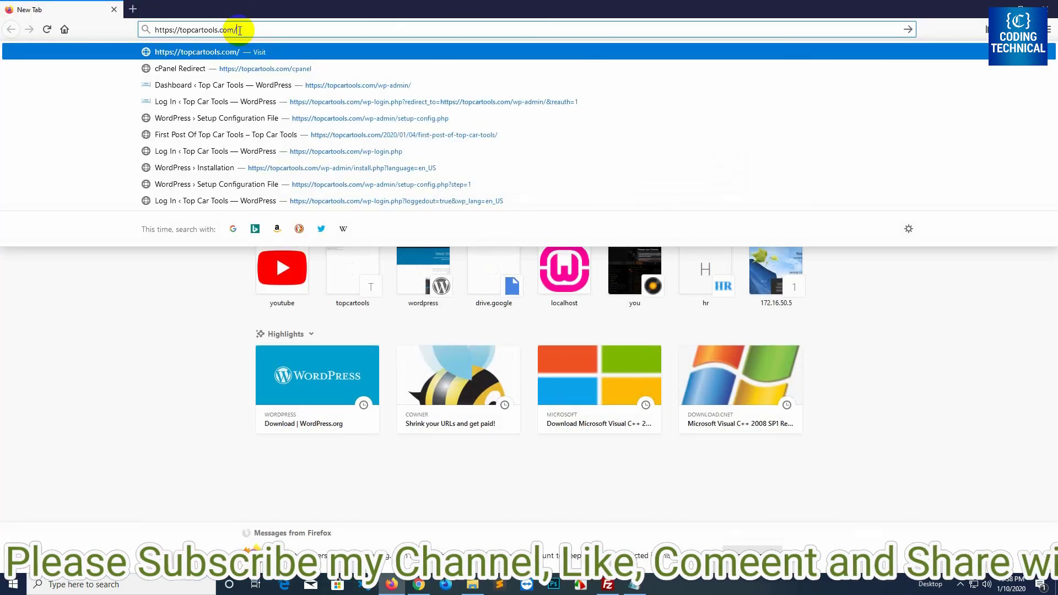
type("wp-admin/")
key("Return")
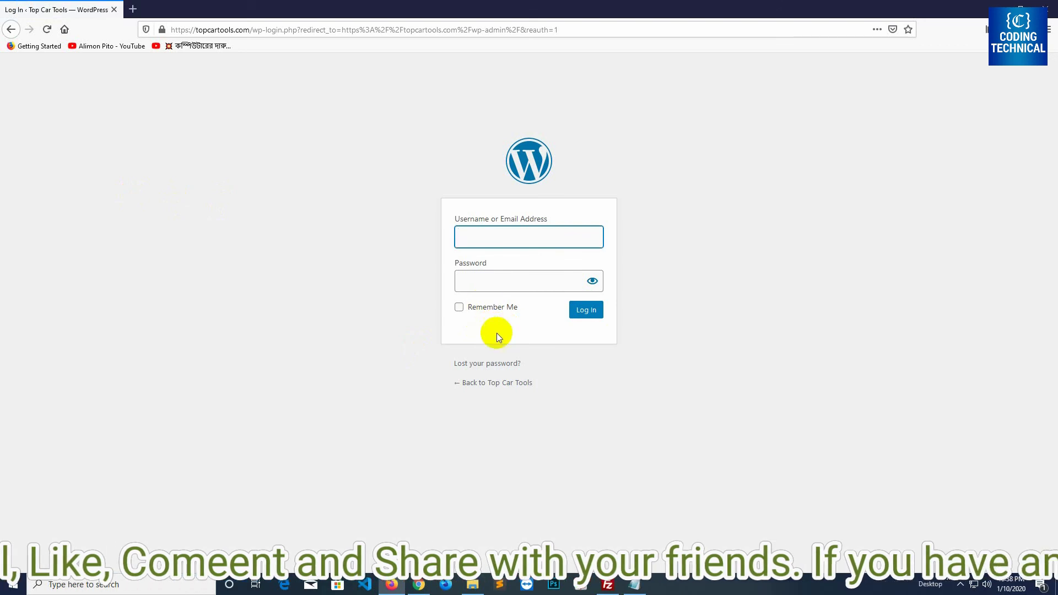
- Switch back to Chrome and enable Captcha Them All protection for the Login, Register, Lost Password and Comments forms
left_click(419, 585)
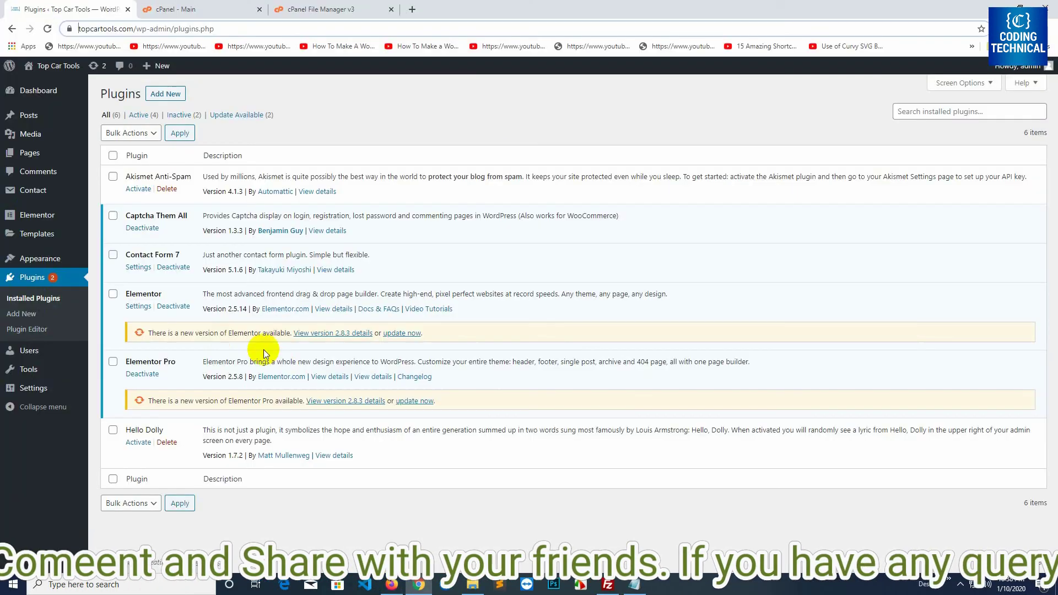
mouse_move(29, 389)
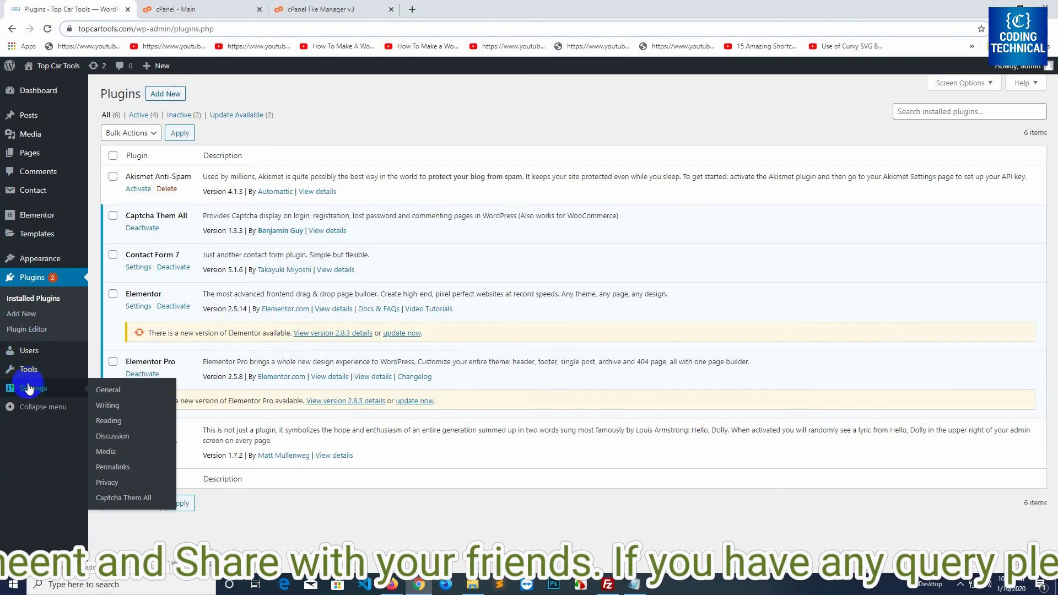
left_click(132, 499)
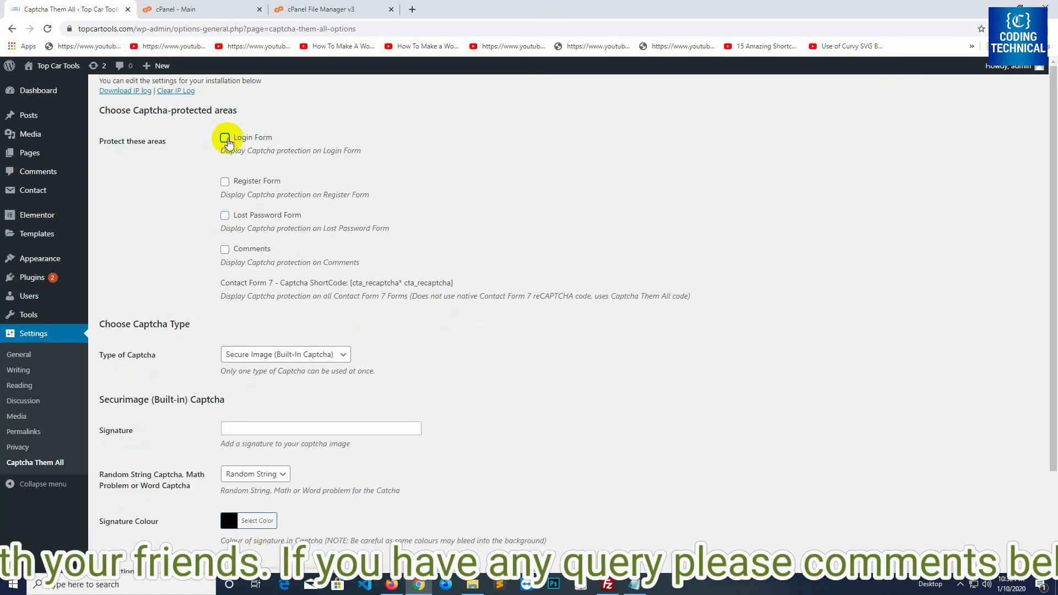
left_click(225, 138)
left_click(225, 211)
left_click(225, 244)
left_click(225, 278)
- Set the captcha image distortion to 6 and save the Captcha Them All settings
scroll(283, 361, "down", 3)
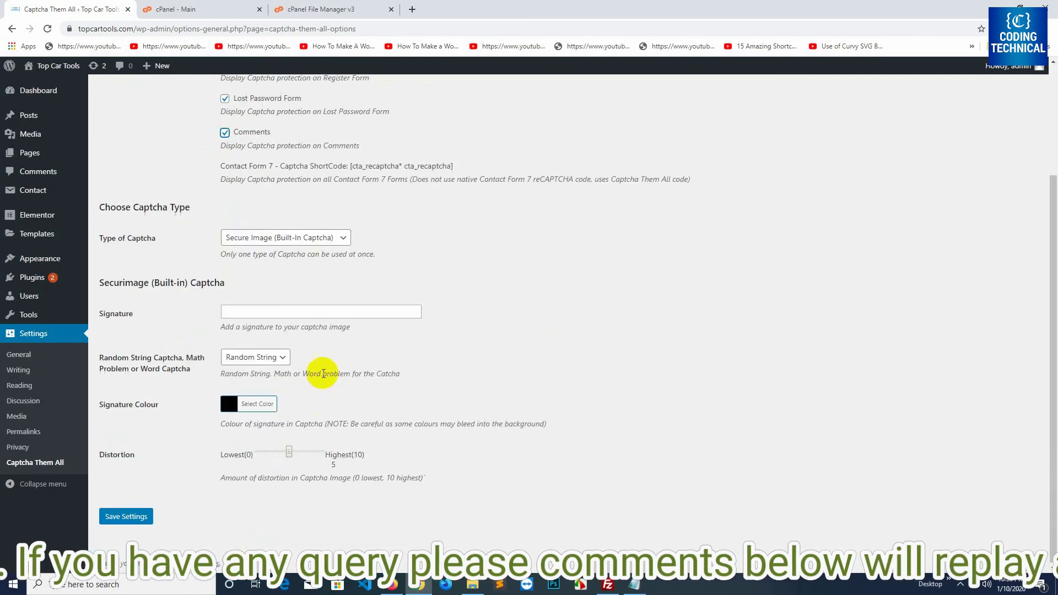
left_click_drag(289, 452, 296, 453)
left_click(127, 516)
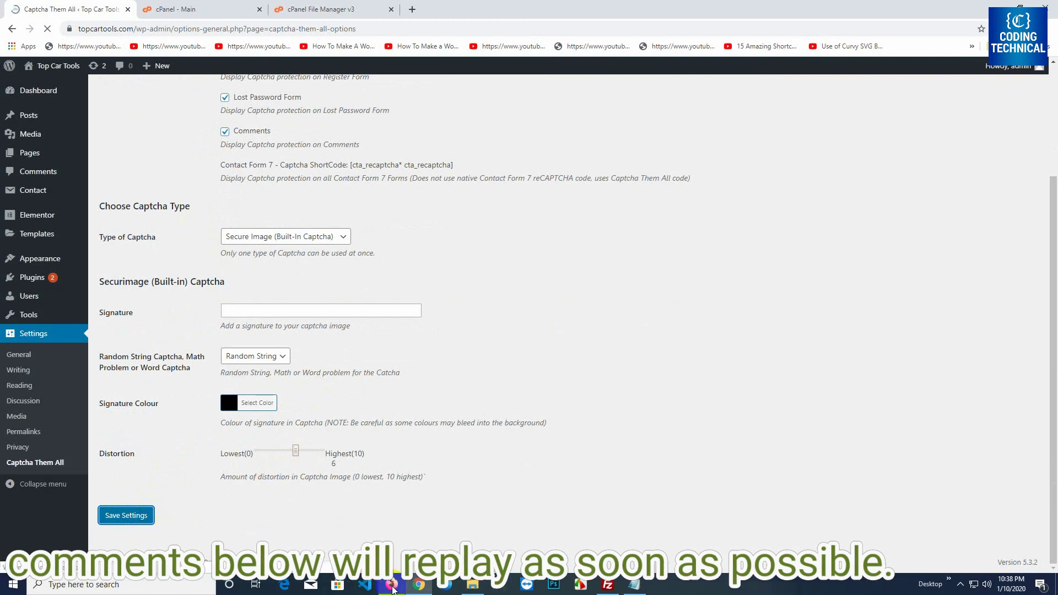
- Switch to Firefox and reload the WordPress login page to check its captcha protection
mouse_move(392, 586)
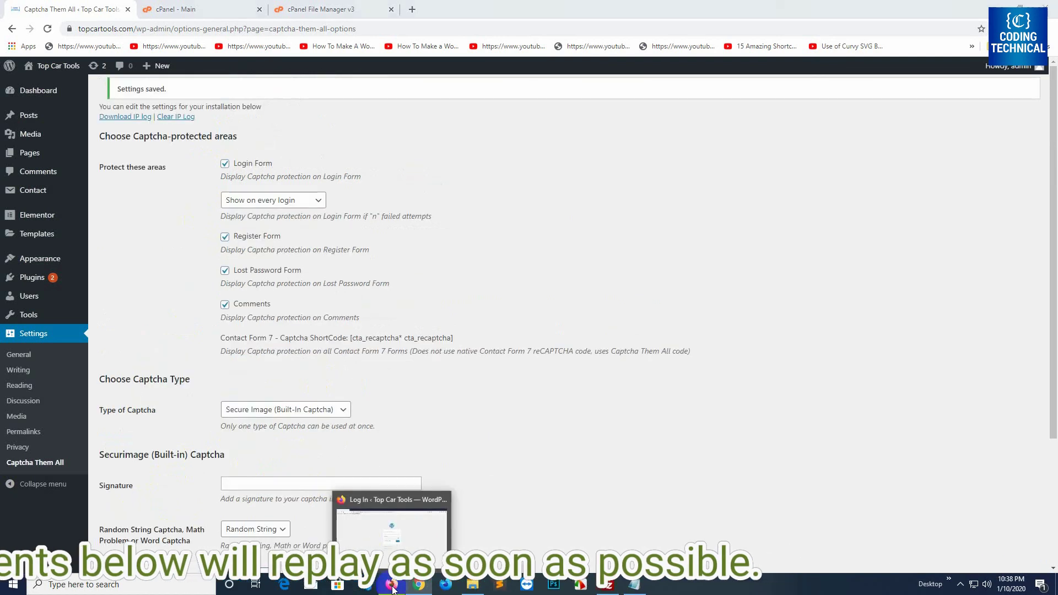
left_click(392, 585)
left_click(47, 30)
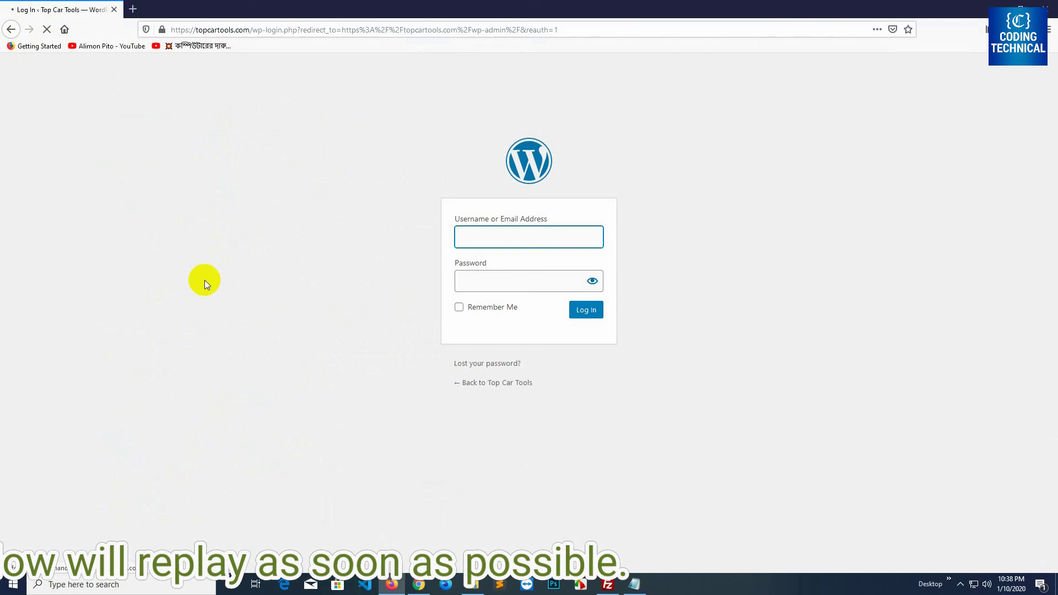